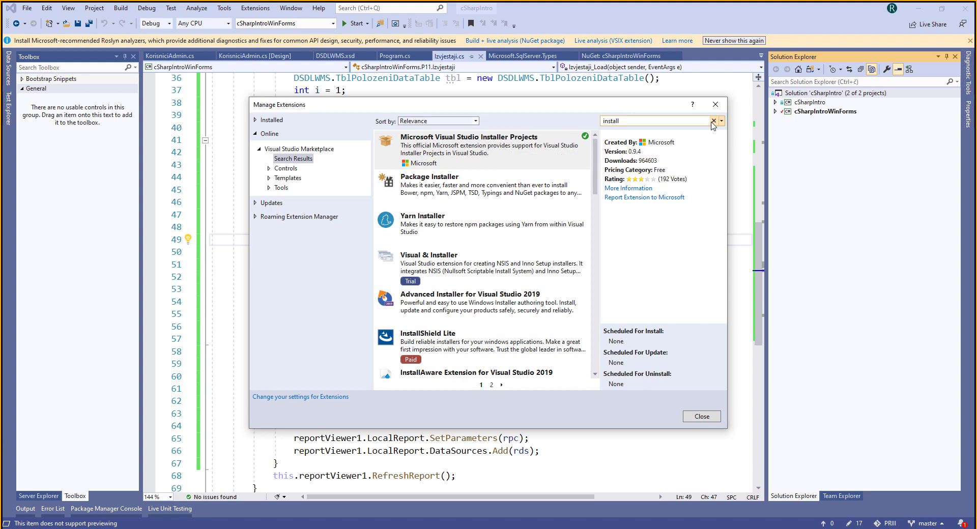
- Close the extension manager and start adding a new project to the solution, choosing the Setup Project template by searching for "install"
click(721, 109)
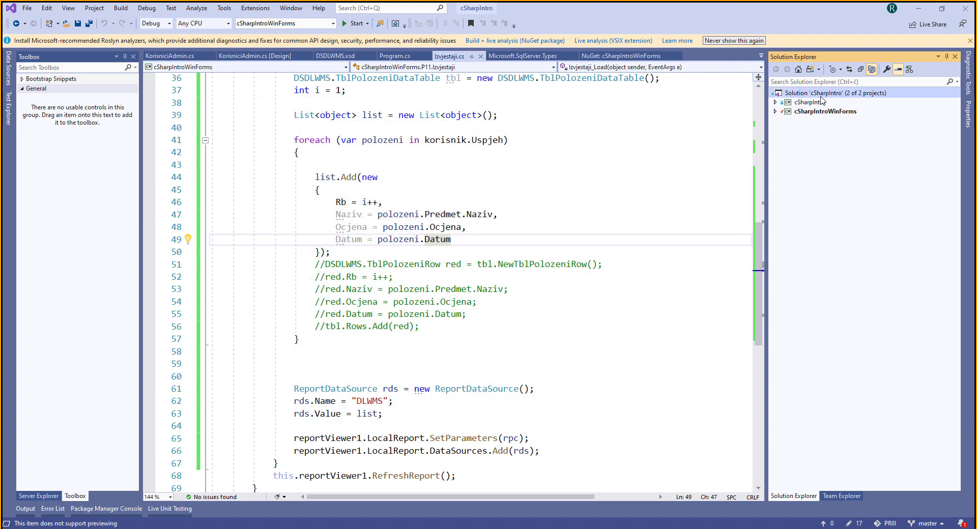
right_click(820, 96)
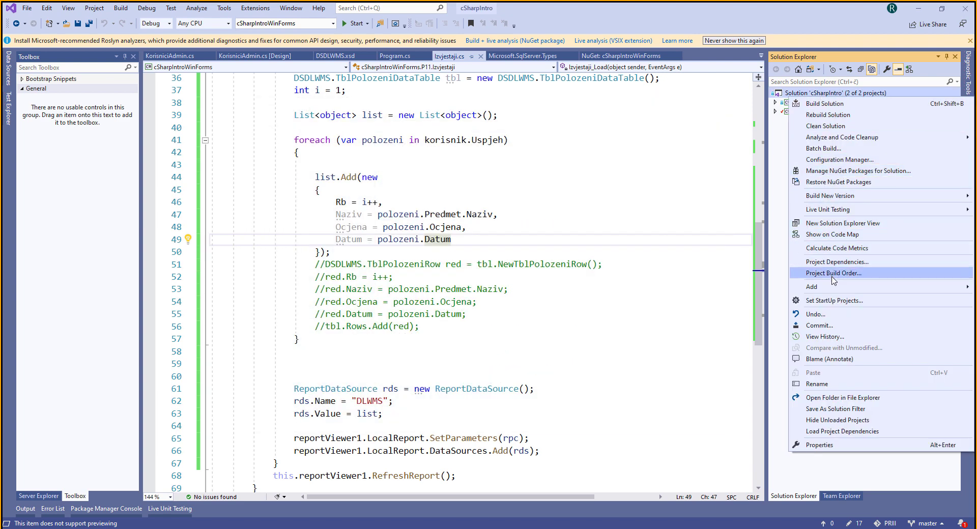
mouse_move(835, 287)
click(744, 289)
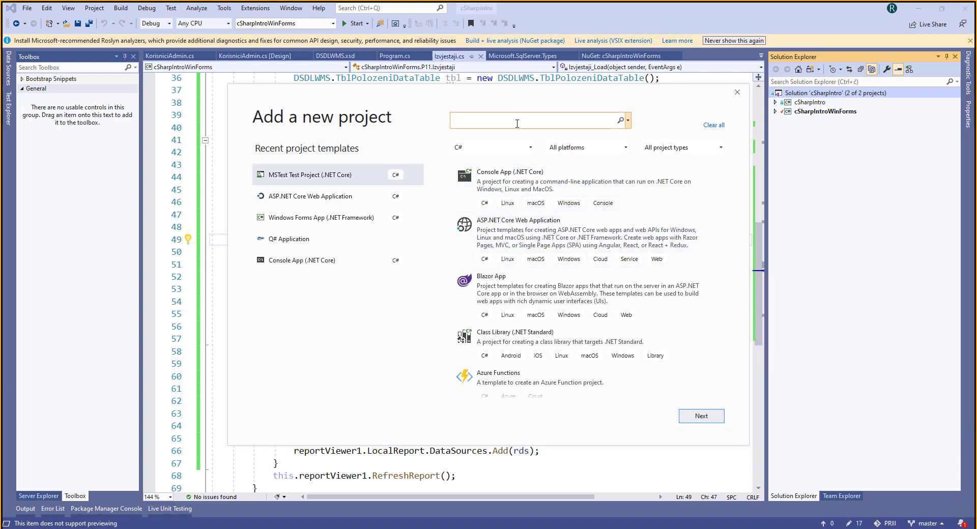
text(inst)
key(Return)
key(Return)
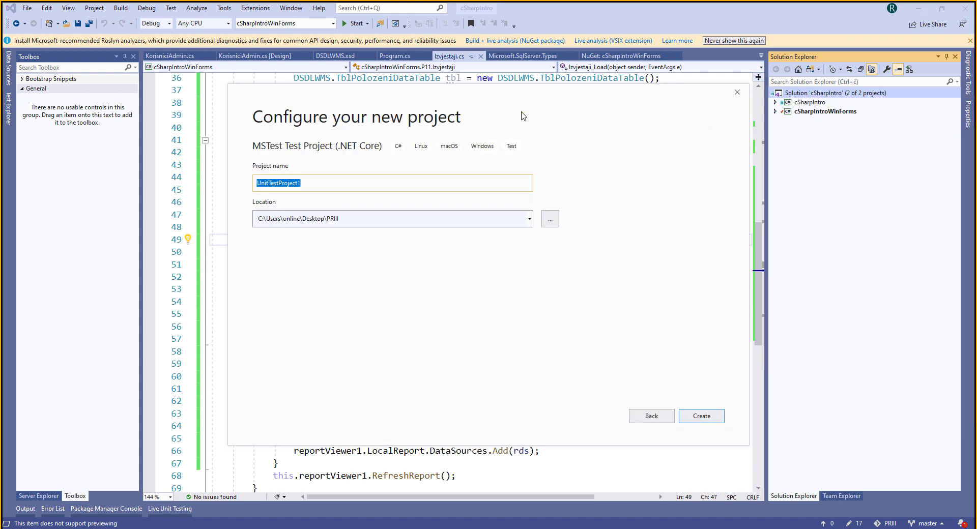
click(646, 415)
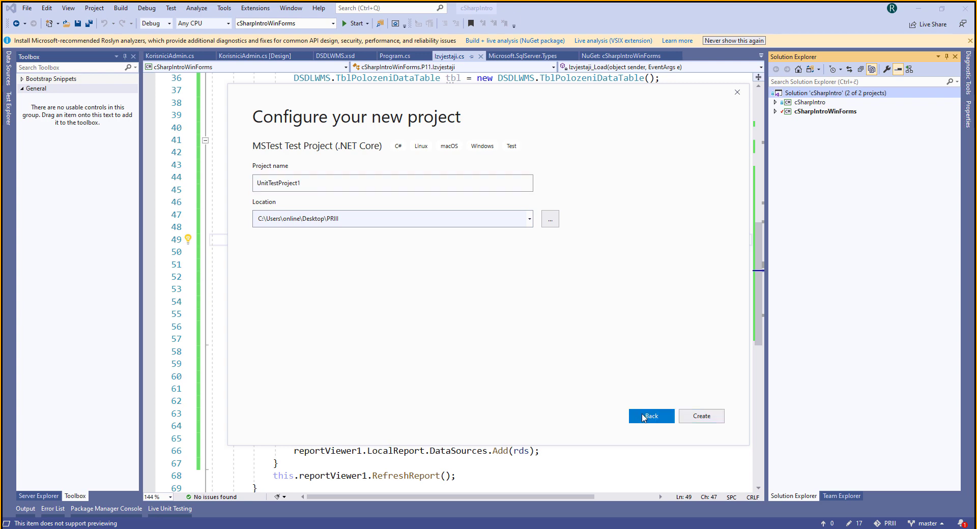
click(554, 190)
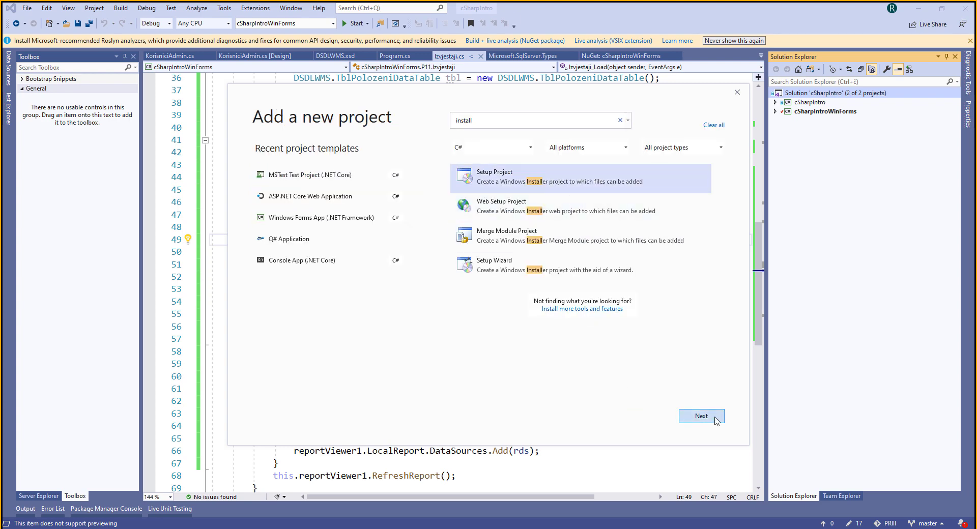
- Create the Setup Project with the name PRIII in the default location
click(701, 416)
text(PRII)
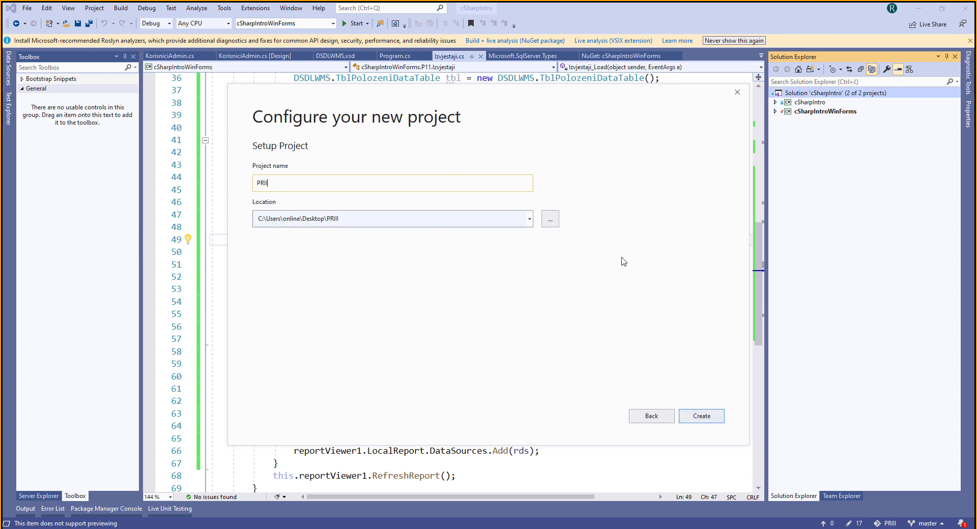
key(shift+F10)
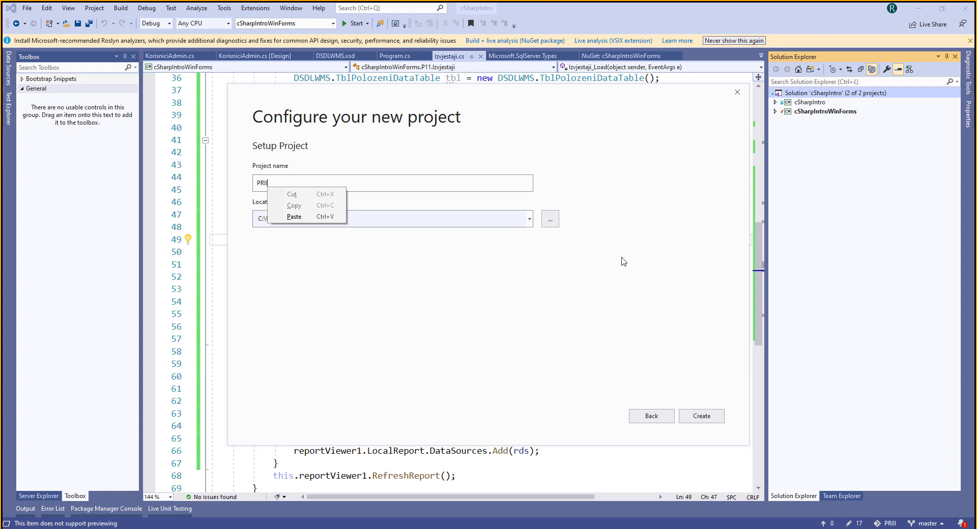
key(Escape)
key(ctrl+a)
text(PRIII)
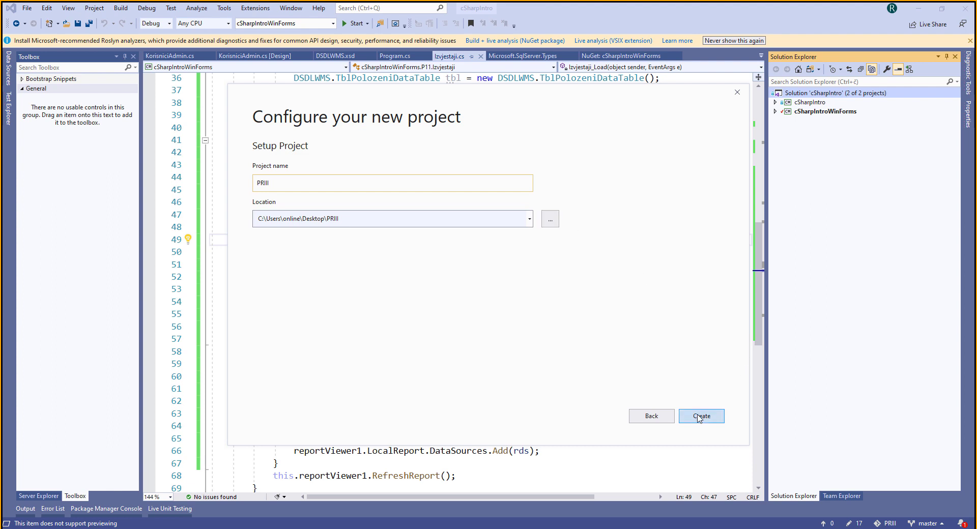
click(702, 417)
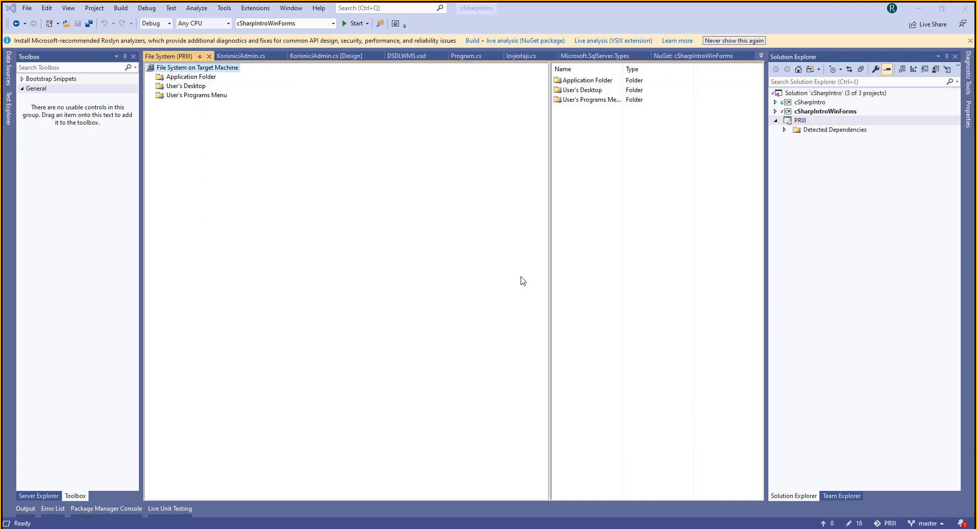
- Widen the file list of the PRIII file system editor and inspect the contents of the cSharpIntroWinForms project
drag(545, 272, 392, 270)
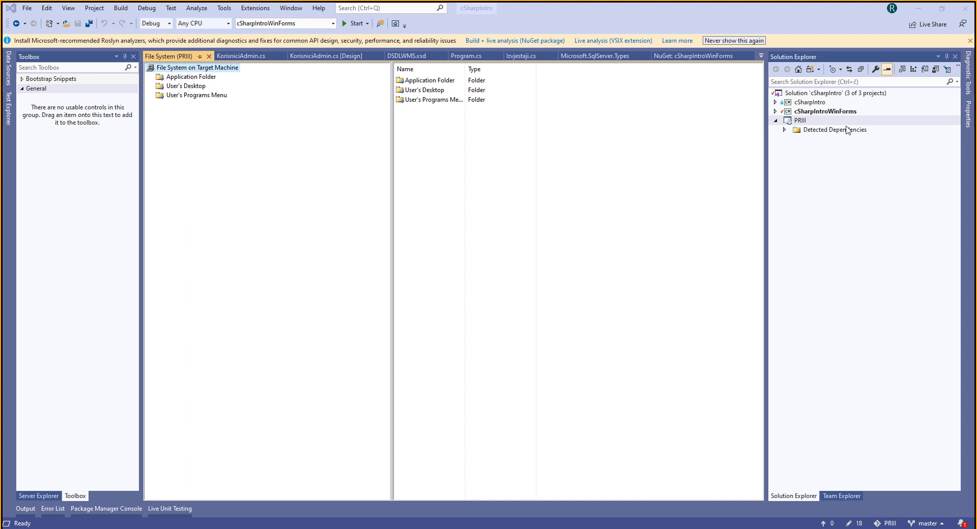
click(774, 112)
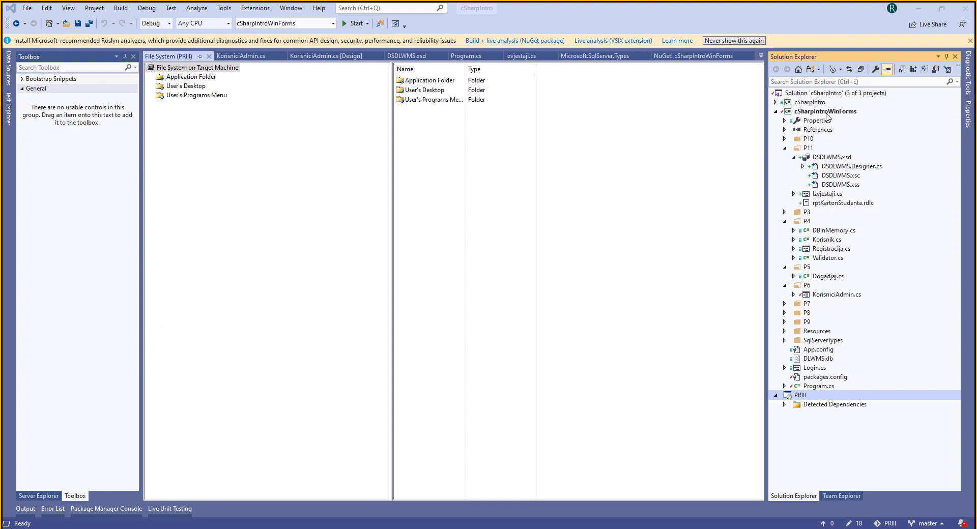
click(775, 111)
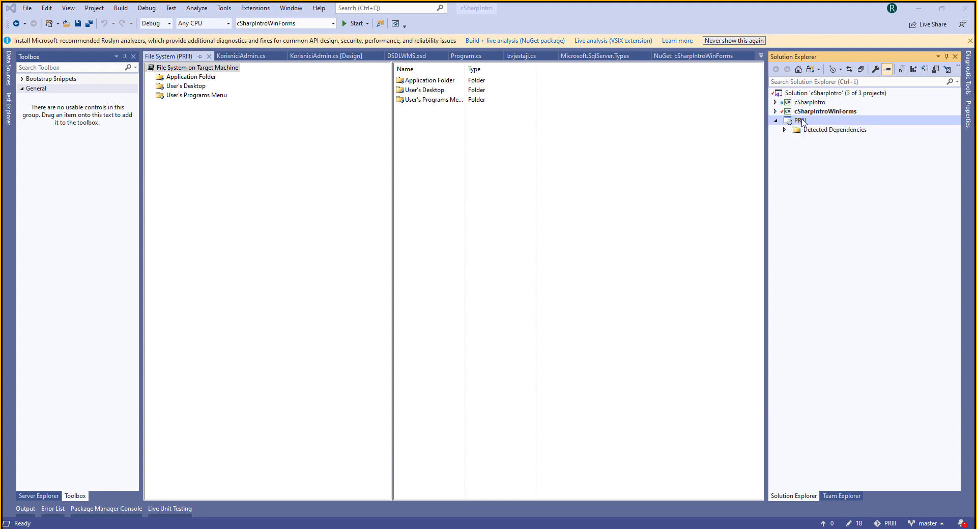
right_click(802, 123)
mouse_move(819, 167)
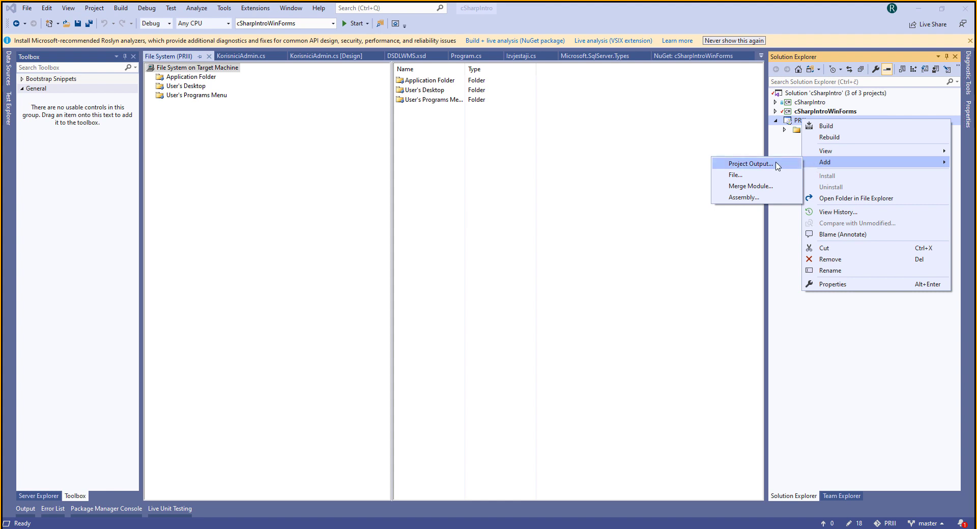
click(751, 164)
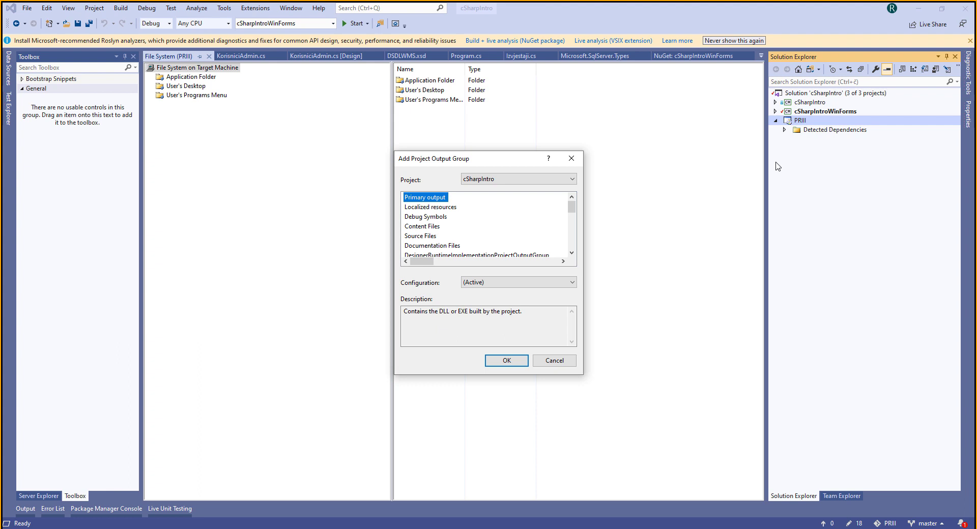
click(564, 181)
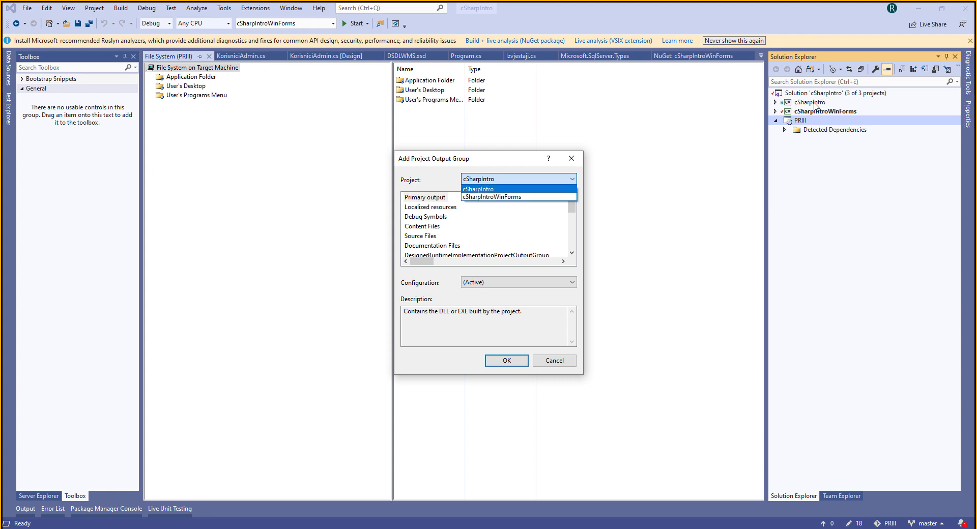
click(487, 197)
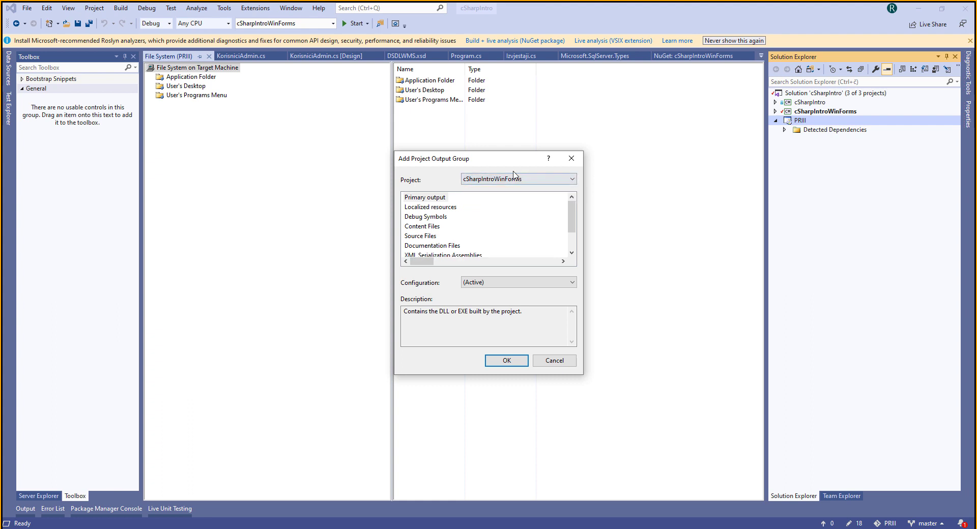
click(780, 141)
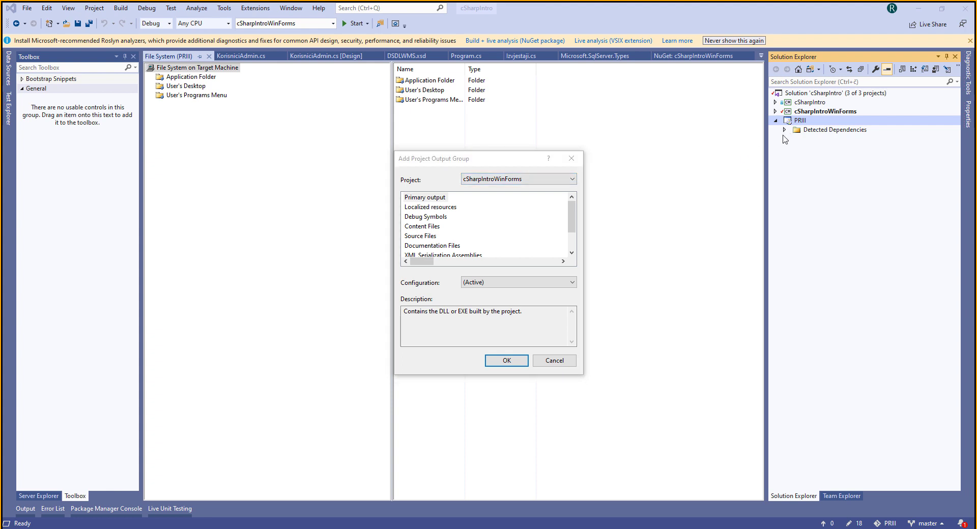
click(554, 360)
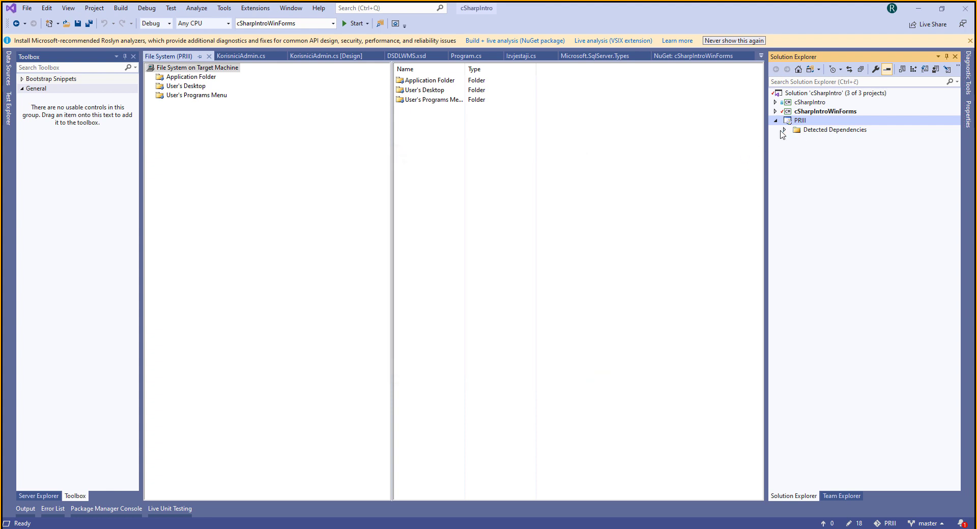
- Check PRIII's Detected Dependencies, and add the primary output of cSharpIntroWinForms with the active configuration to the setup project
click(783, 130)
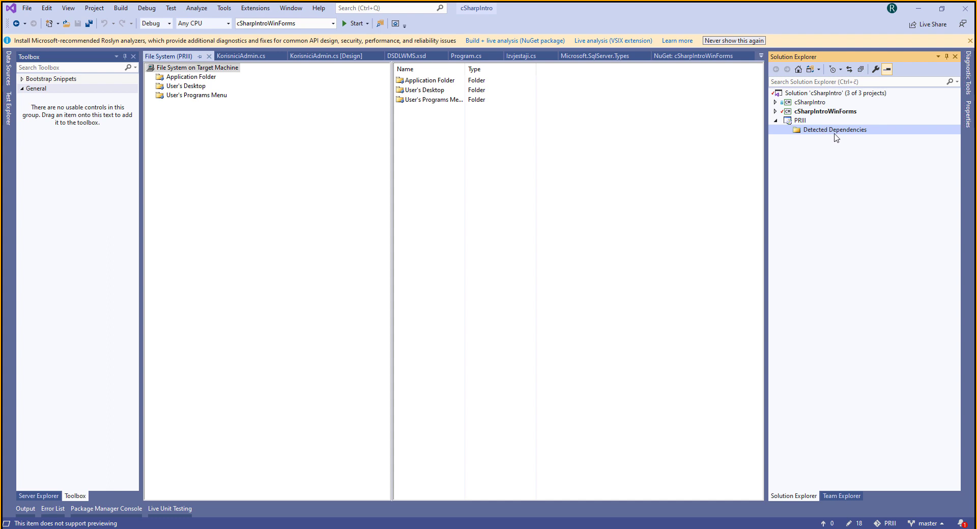
right_click(802, 123)
mouse_move(832, 165)
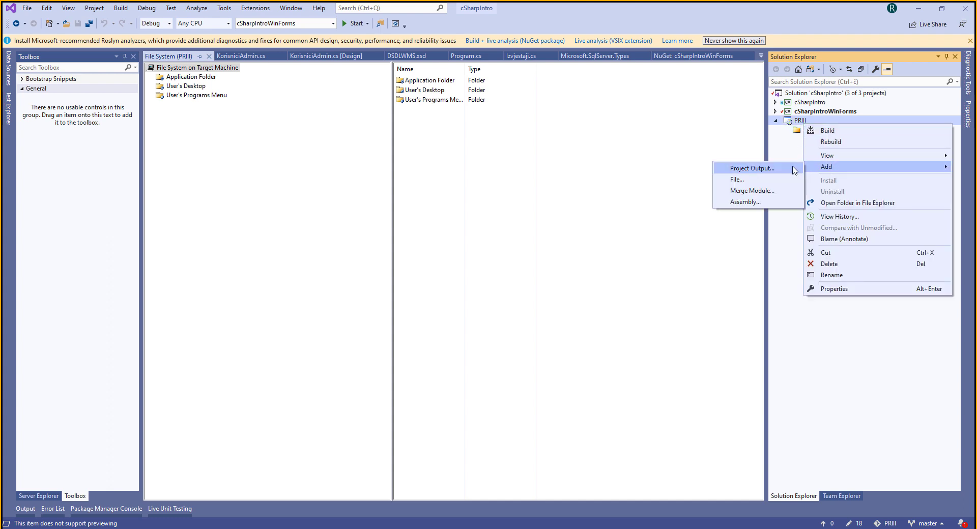
click(733, 169)
click(540, 181)
click(508, 197)
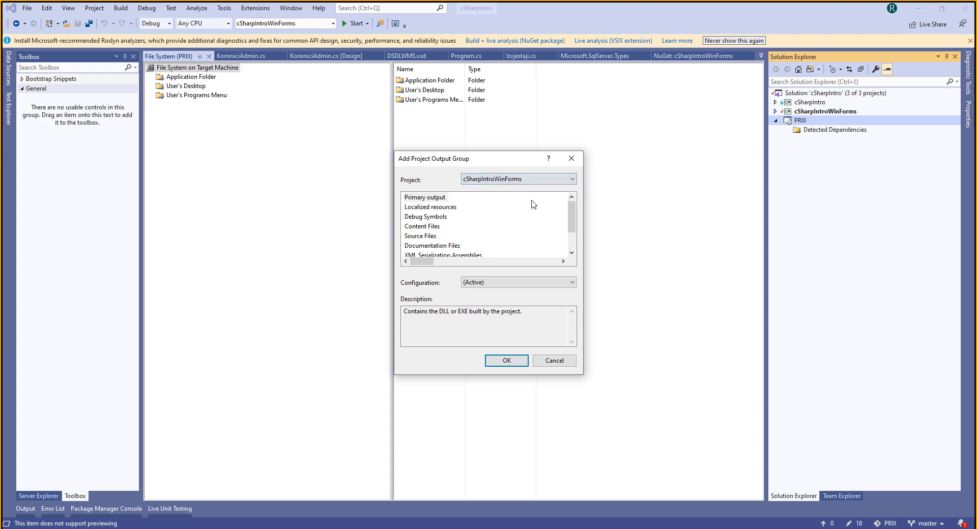
click(507, 361)
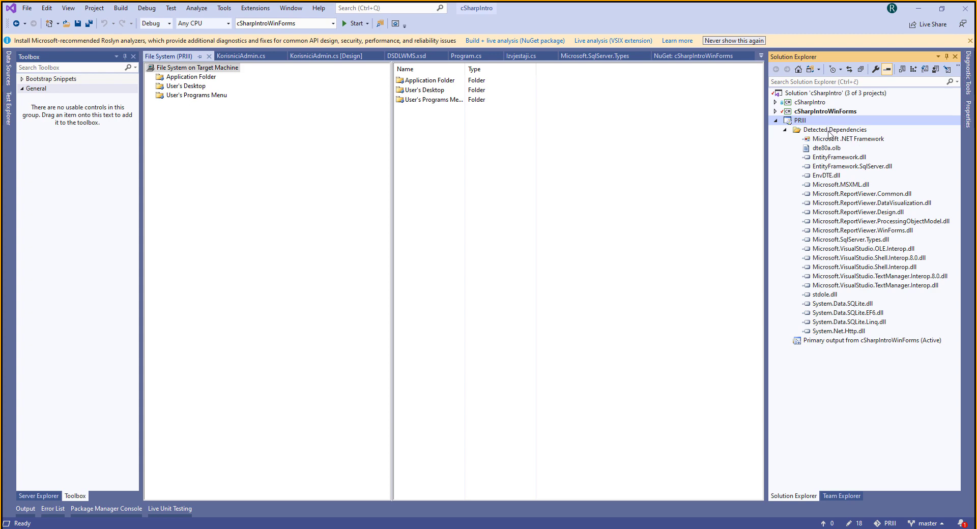
click(820, 122)
right_click(818, 123)
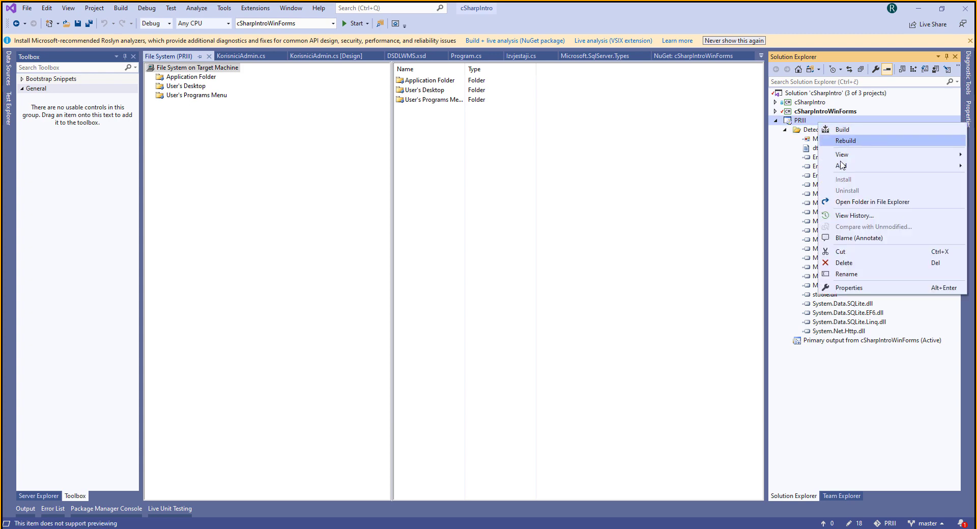
mouse_move(840, 164)
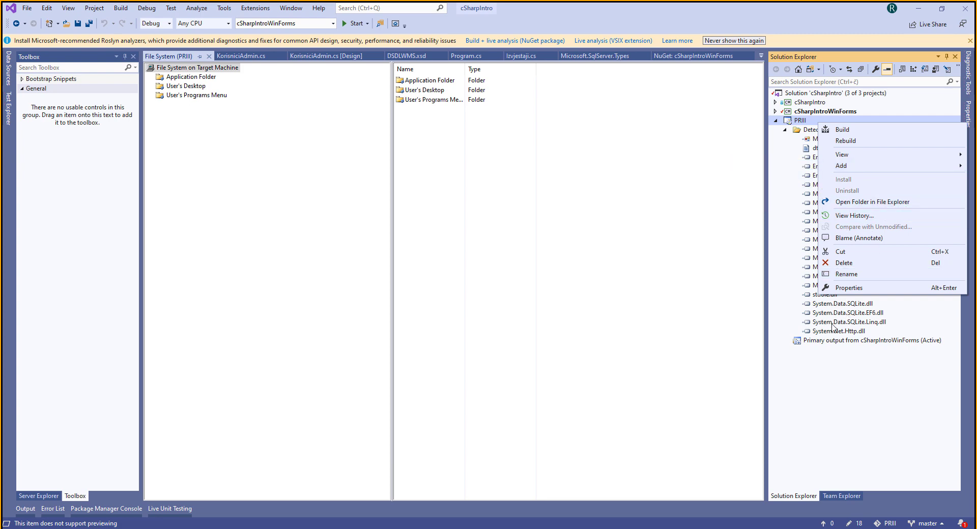
right_click(800, 122)
key(Escape)
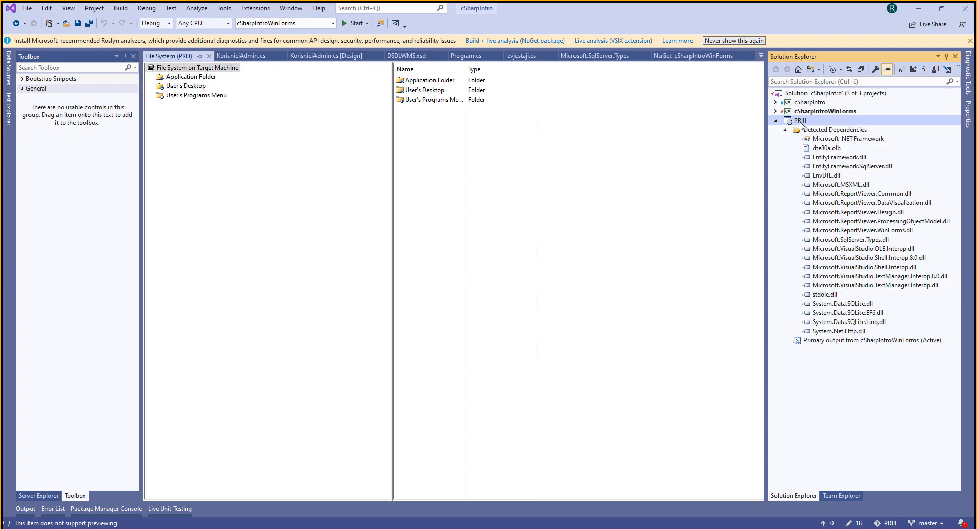
- Show the PRIII deployment project properties and keep them docked beneath the solution tree
click(967, 113)
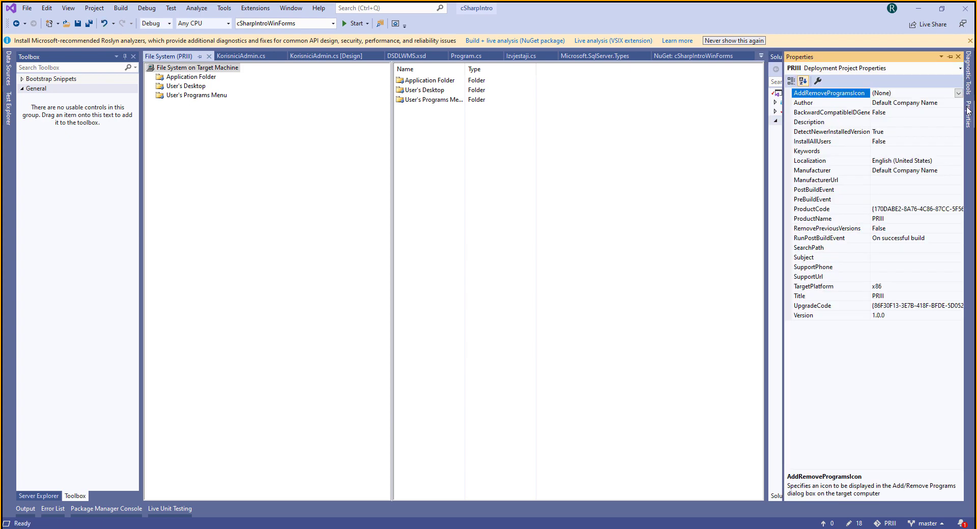
click(950, 57)
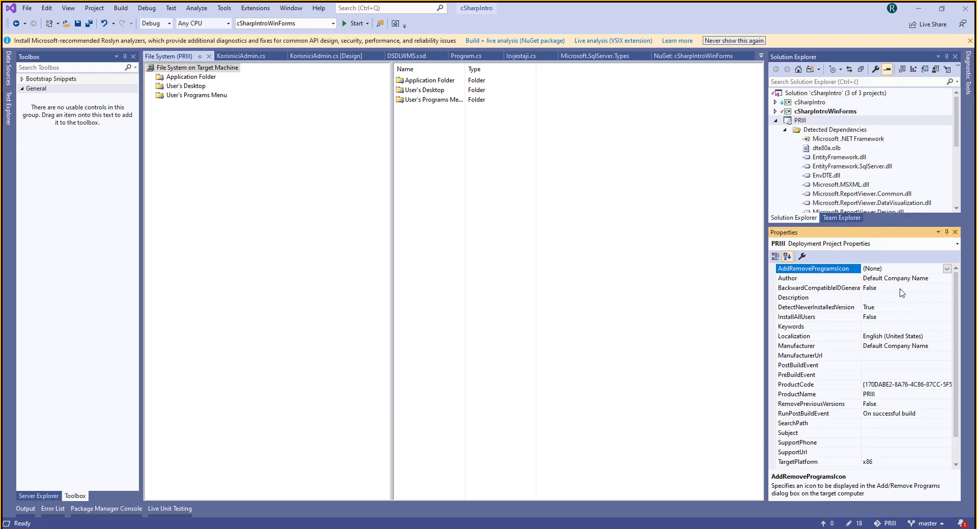
scroll(875, 206, down, 2)
scroll(873, 190, up, 2)
click(818, 122)
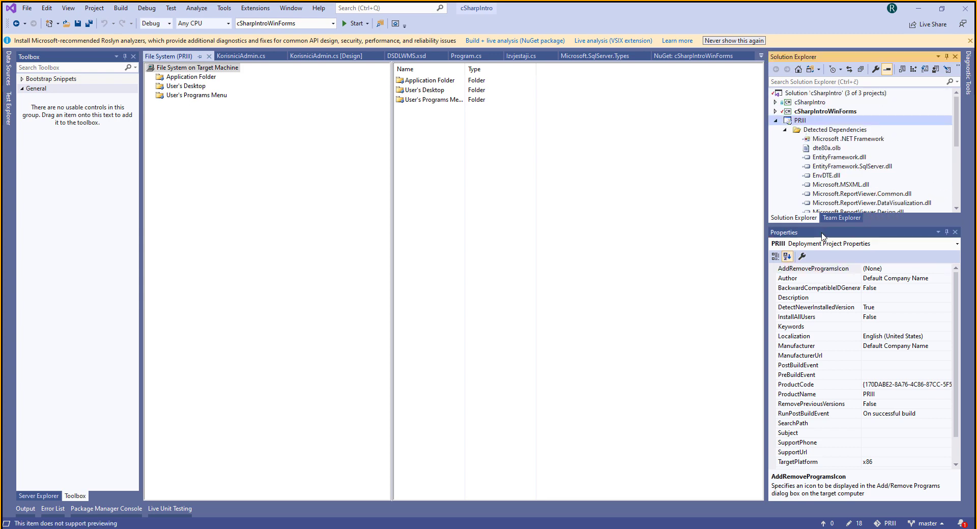
- Set both the Author and the Manufacturer of the PRIII setup project to FIT
click(900, 279)
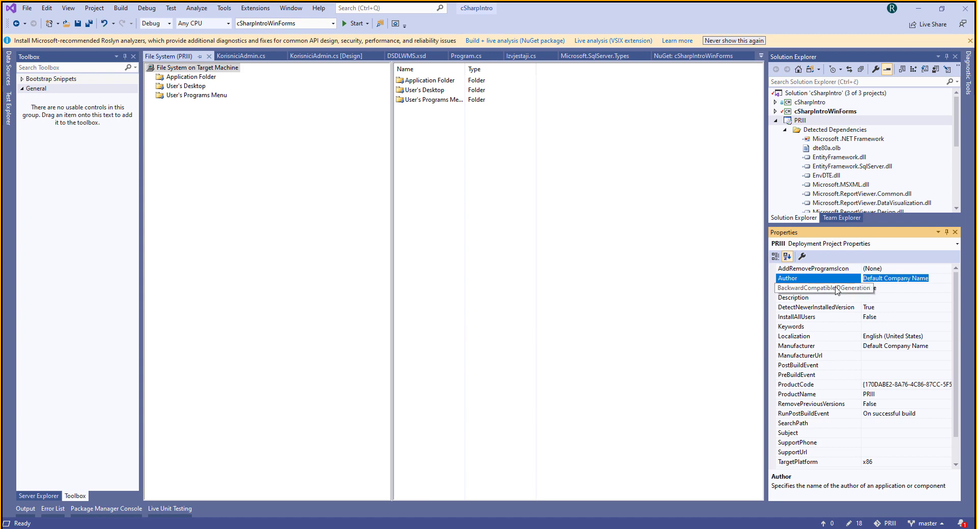
click(894, 279)
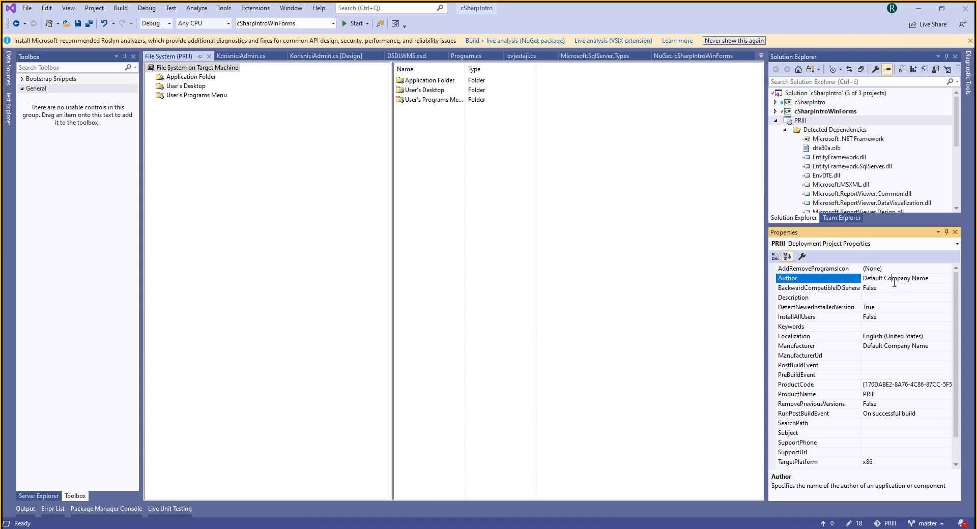
double_click(933, 279)
text(Fl)
click(901, 346)
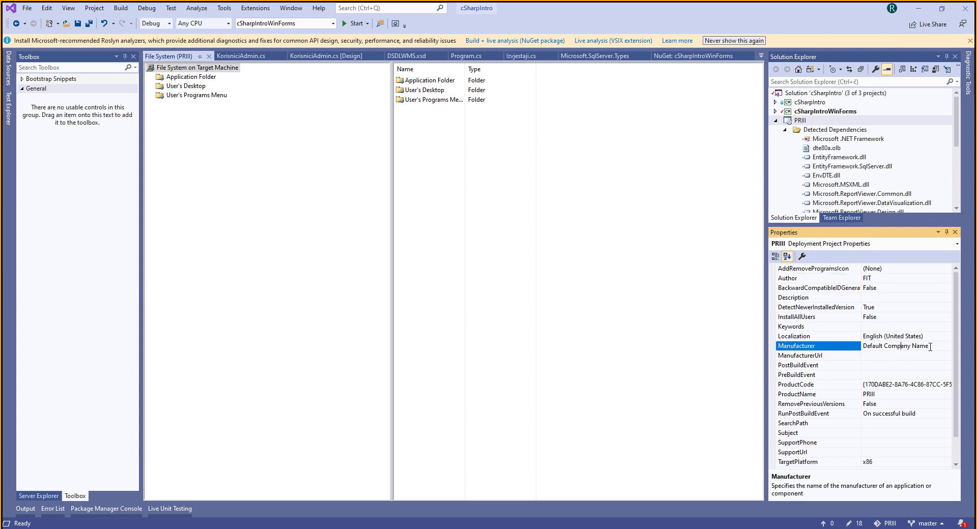
double_click(930, 347)
text(FIT)
- Look through the remaining deployment properties and give the solution tree more height above them
scroll(890, 424, down, 1)
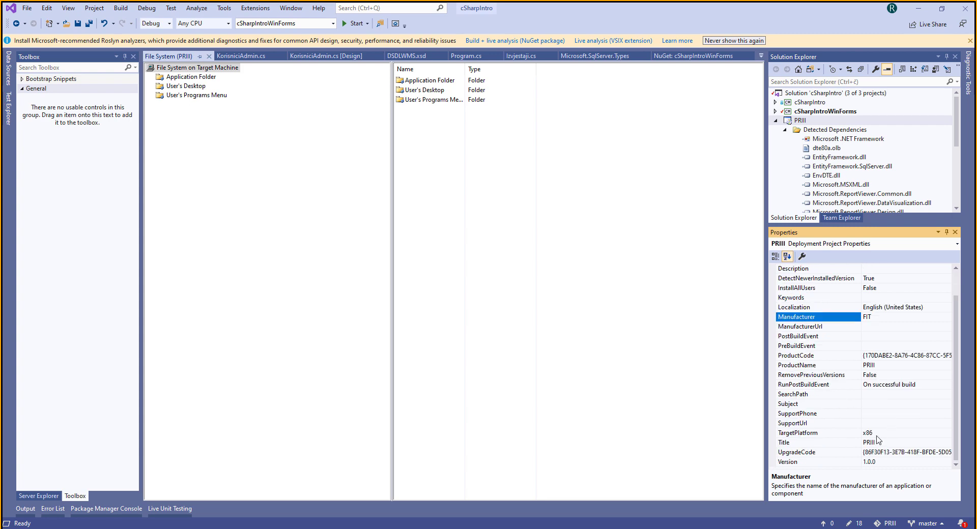
scroll(873, 328, up, 1)
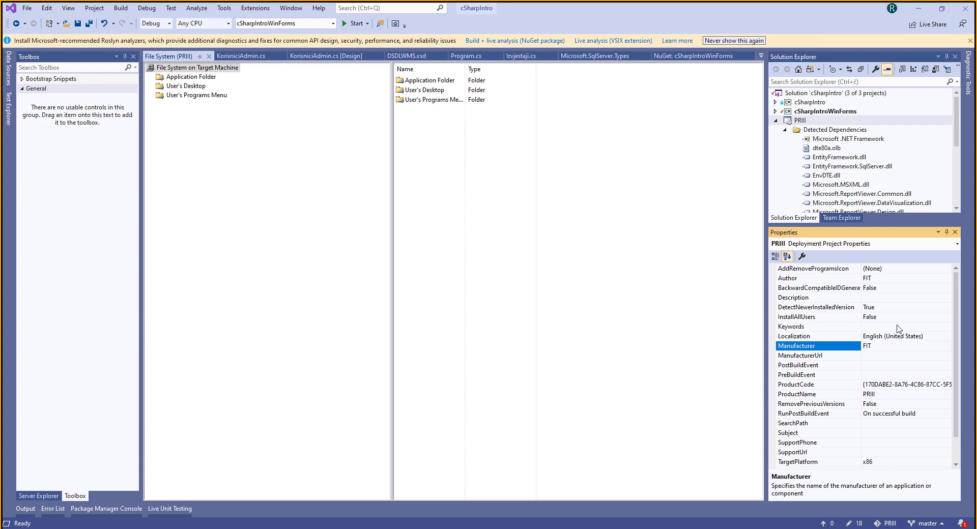
drag(888, 225, 889, 289)
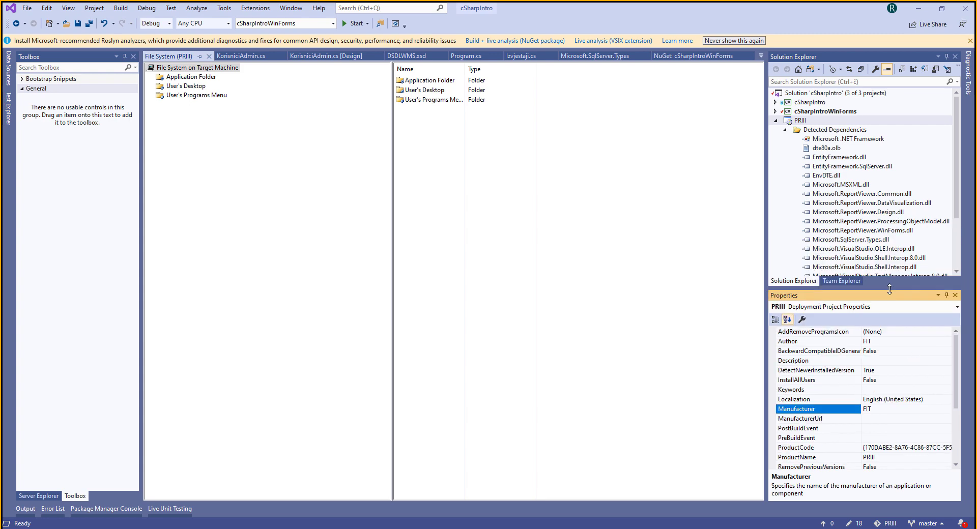
- Give the properties more room and inspect the Application Folder's files and default location, plus the User's Programs Menu folder
click(777, 122)
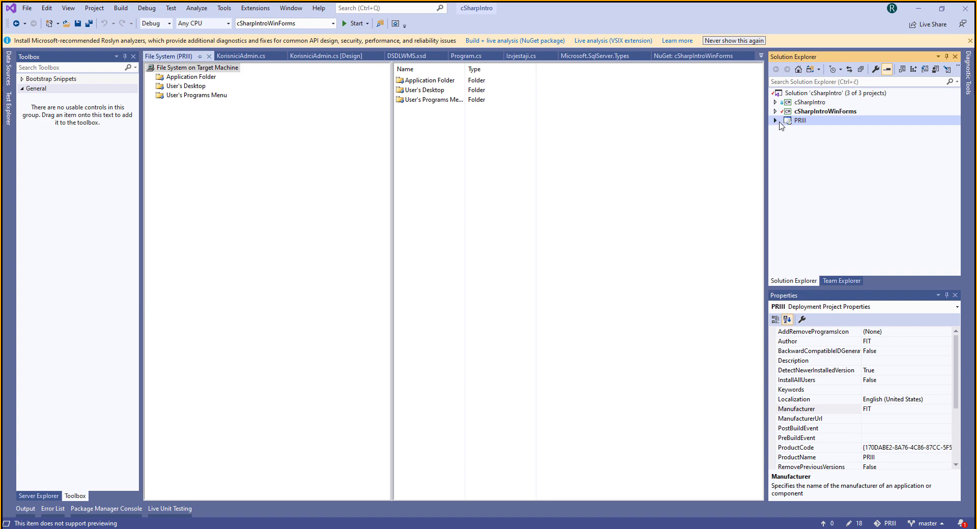
drag(854, 287, 855, 227)
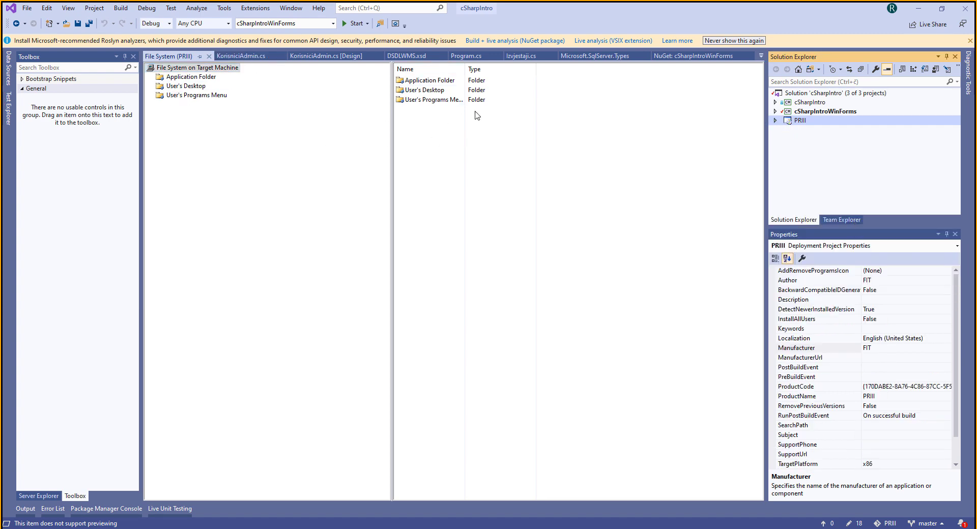
click(212, 77)
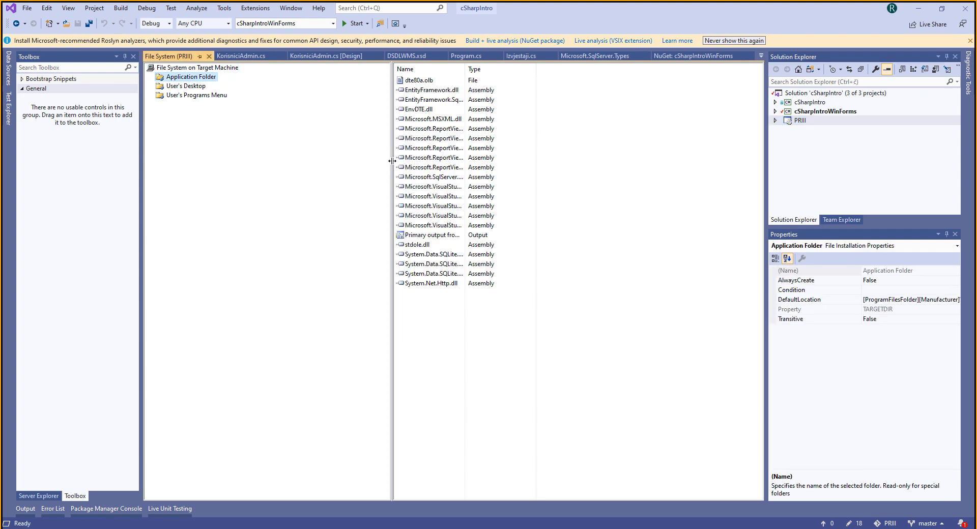
drag(392, 161, 342, 160)
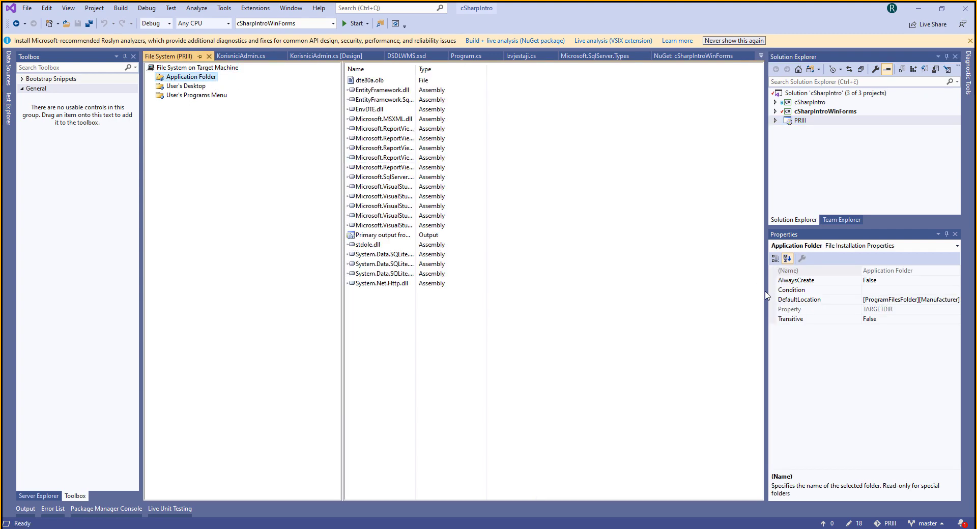
drag(767, 291, 683, 292)
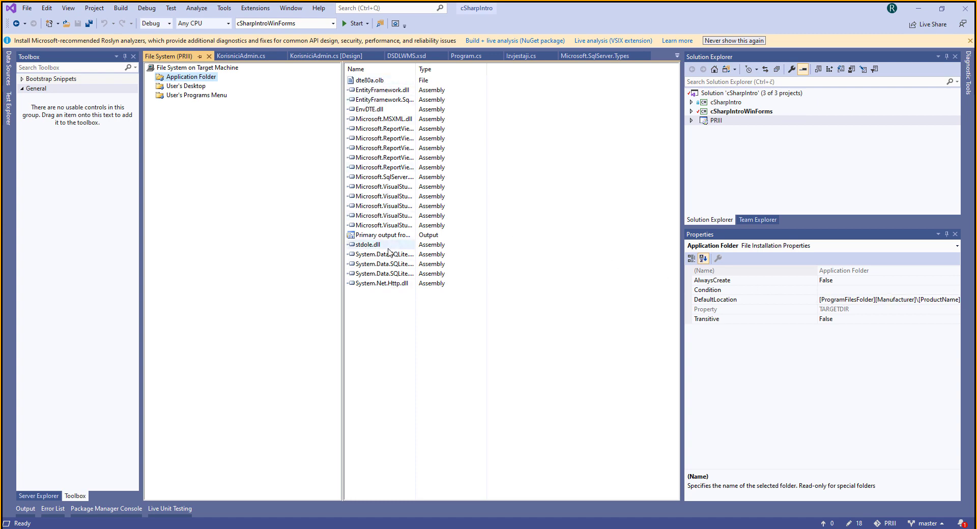
click(204, 97)
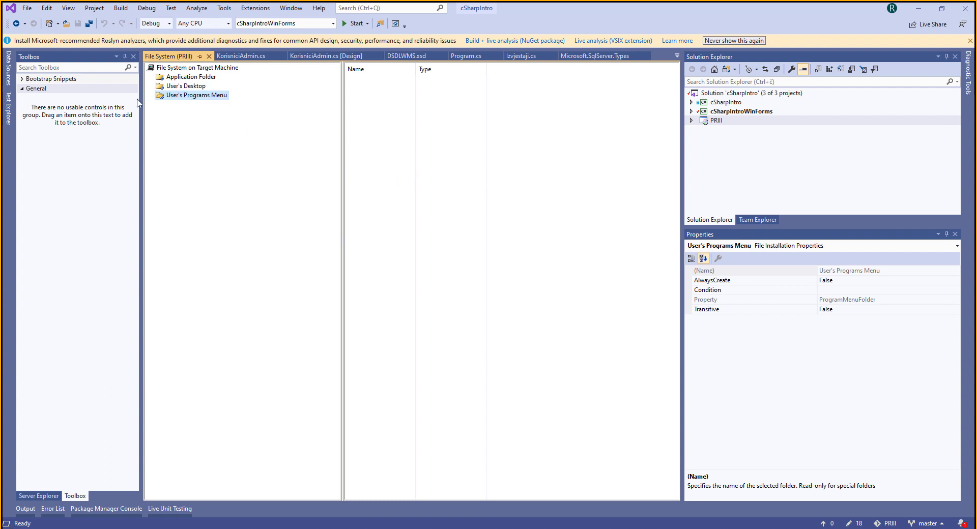
- Create a shortcut named PRIII in the User's Desktop folder, targeting the primary output from cSharpIntroWinForms in the Application Folder
click(190, 85)
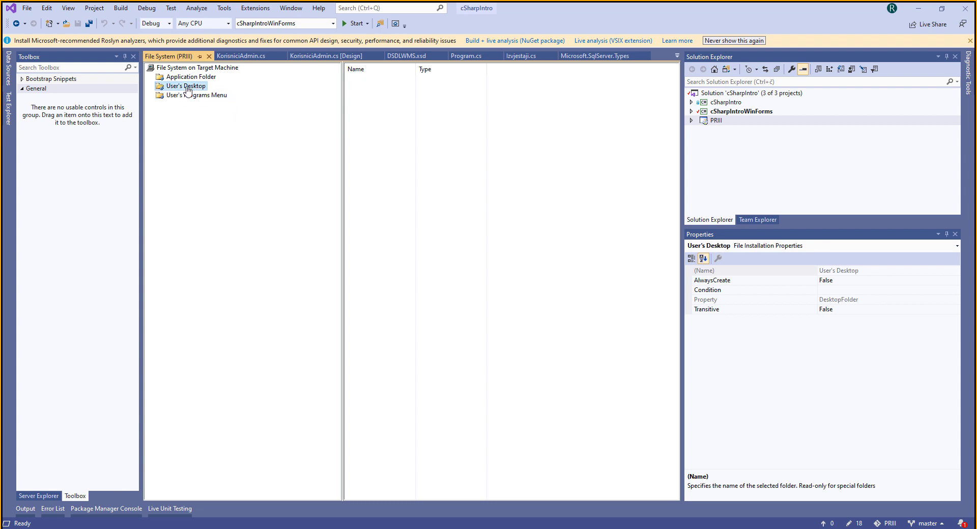
right_click(363, 106)
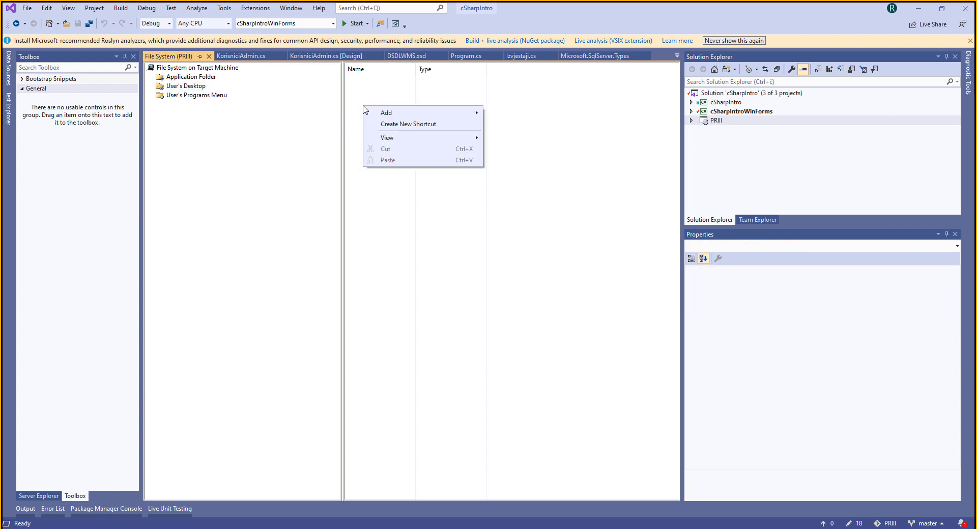
click(400, 126)
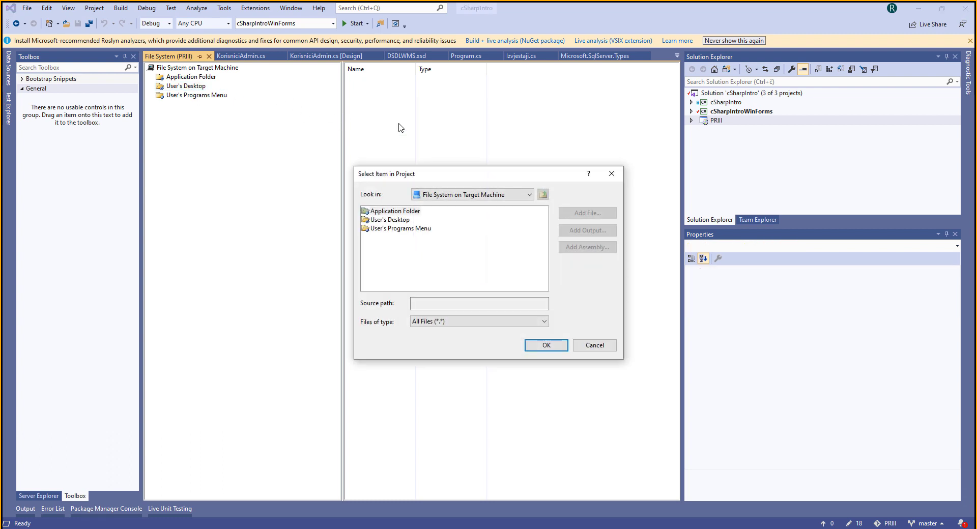
double_click(387, 211)
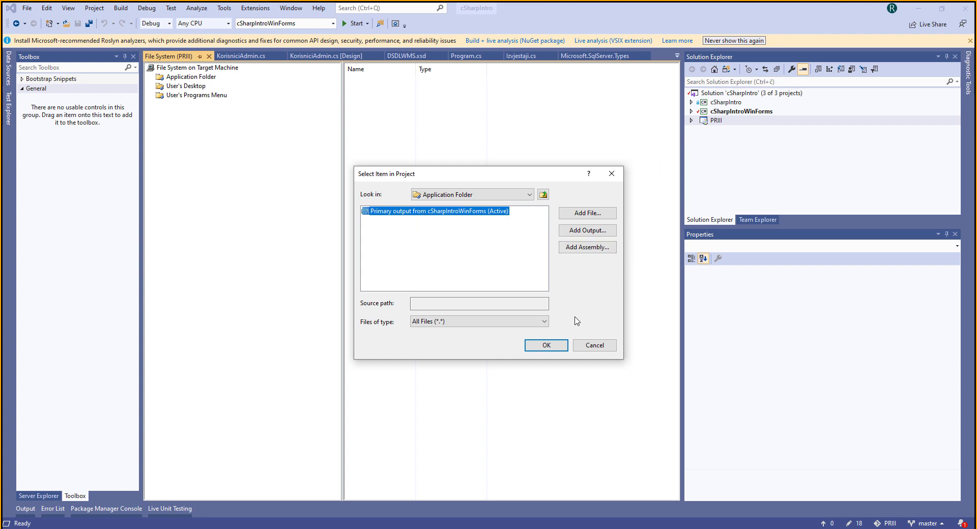
click(559, 344)
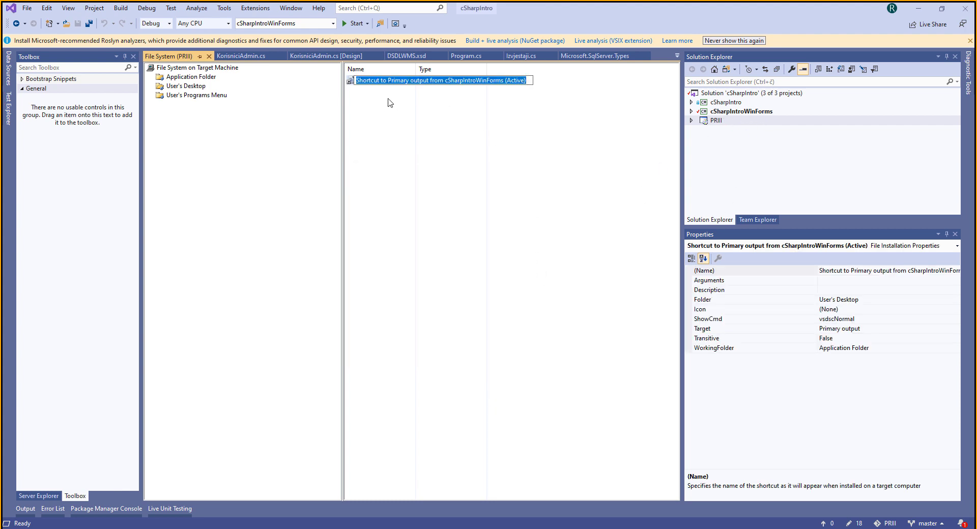
text(PRIII)
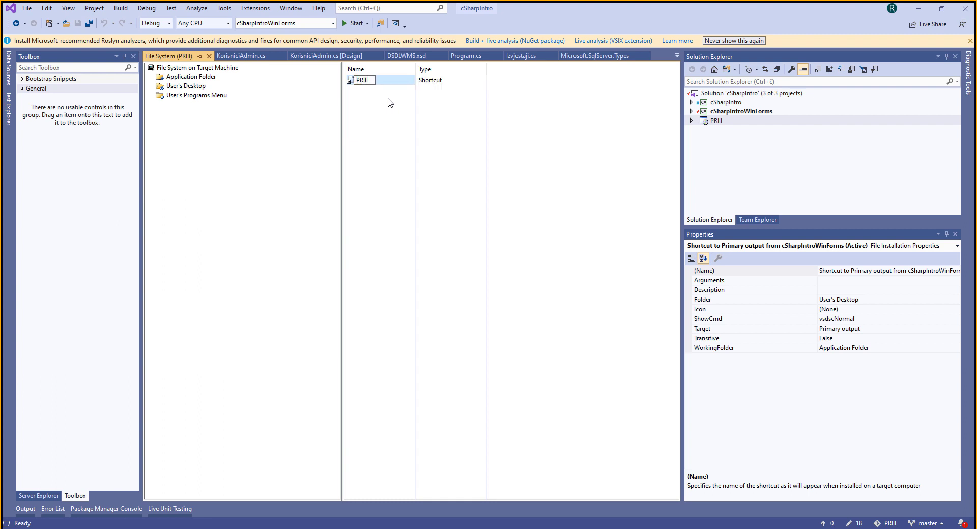
key(Return)
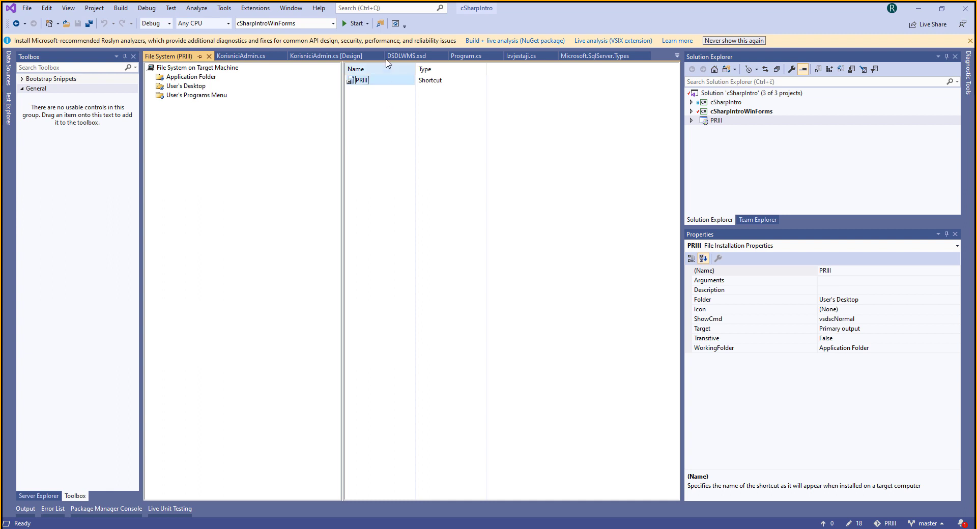
click(723, 310)
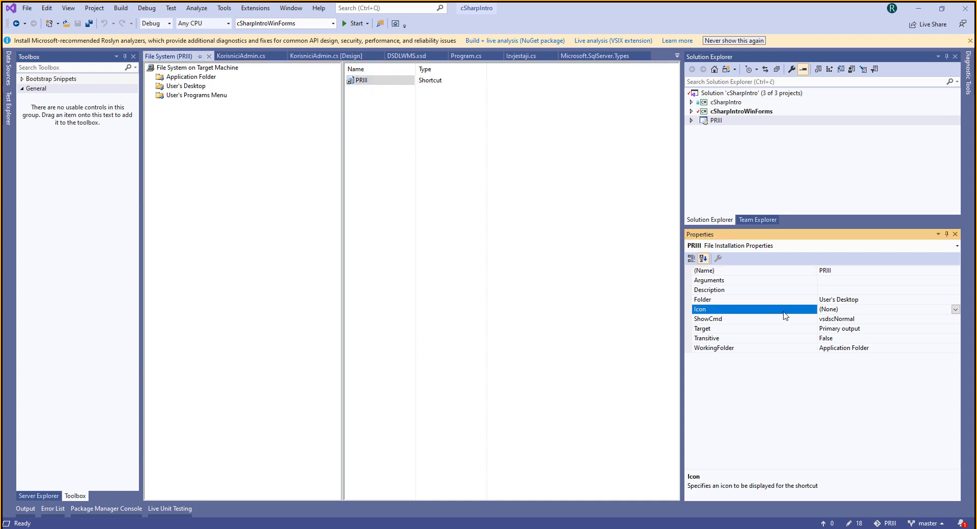
click(955, 310)
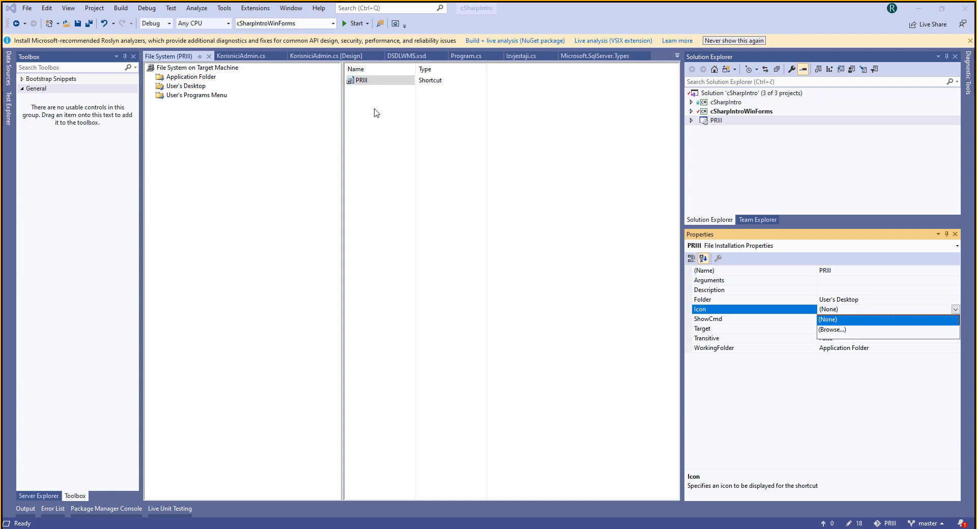
click(860, 329)
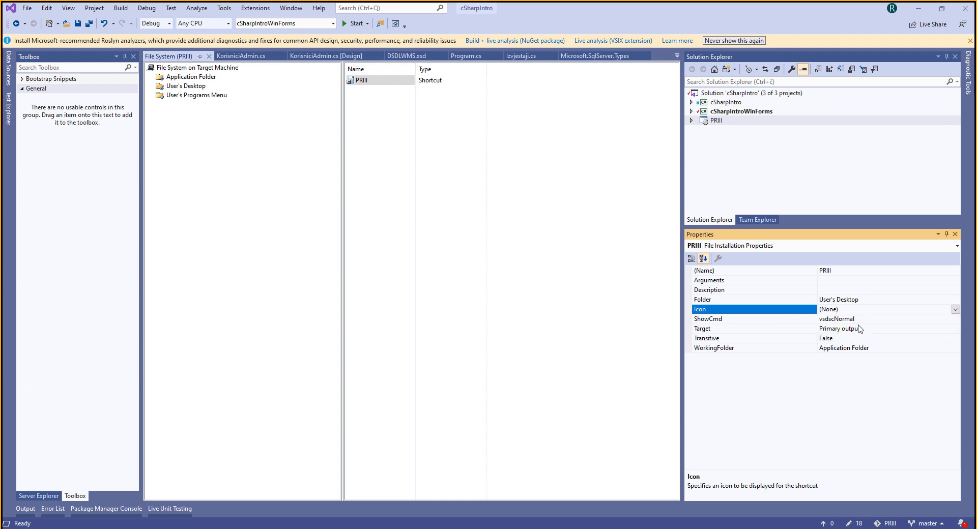
click(954, 310)
click(911, 328)
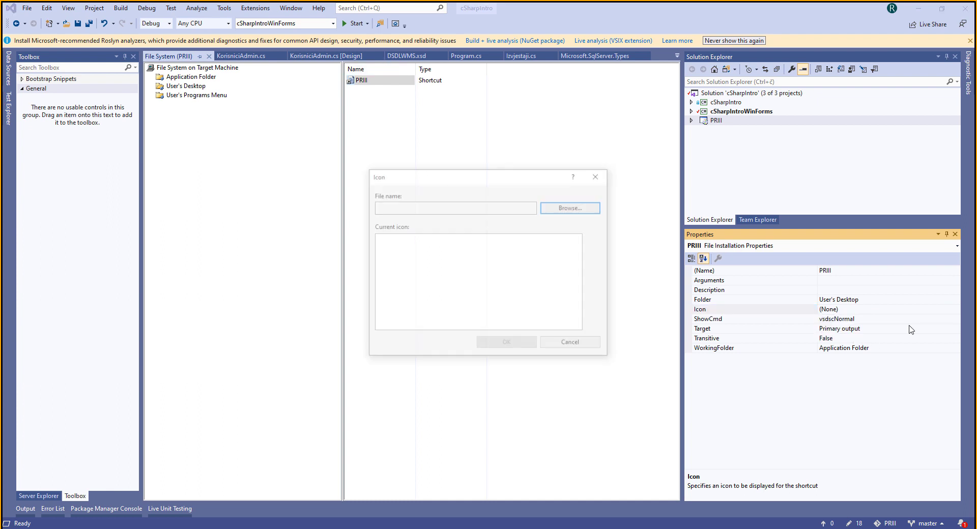
click(569, 212)
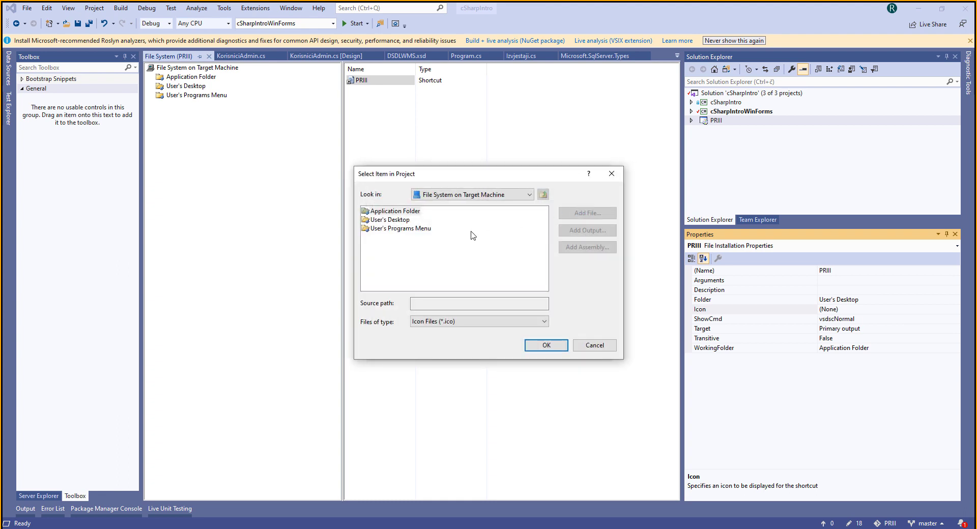
double_click(406, 212)
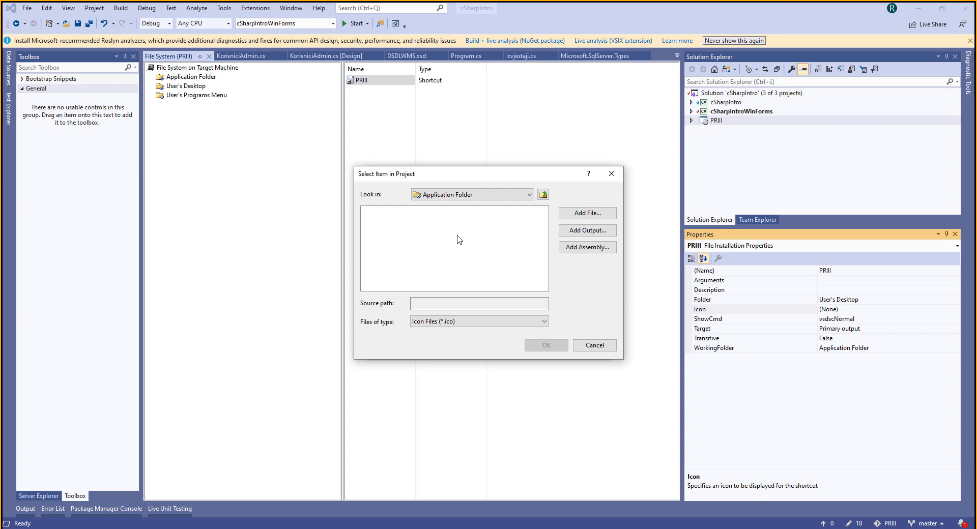
click(594, 345)
click(572, 344)
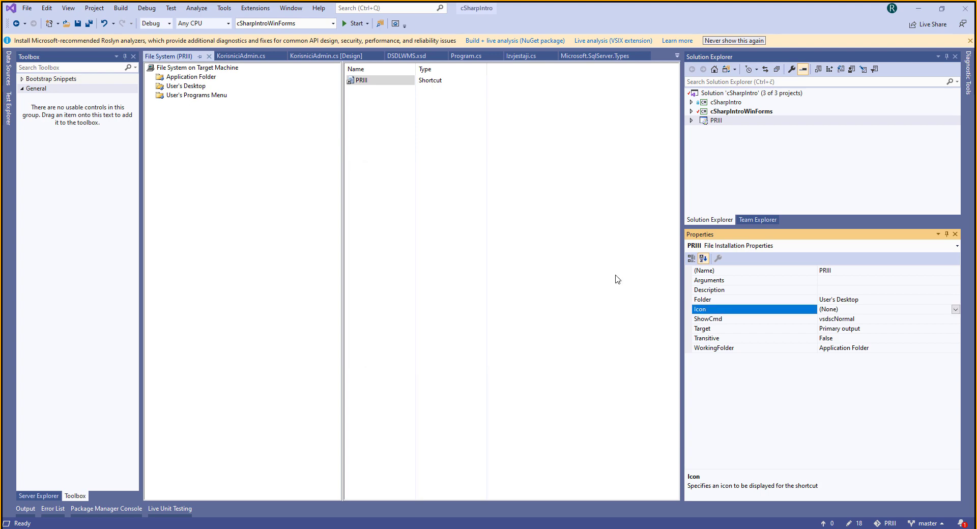
- Add the cSharp.ico file from the Desktop to the setup project's Application Folder
click(214, 77)
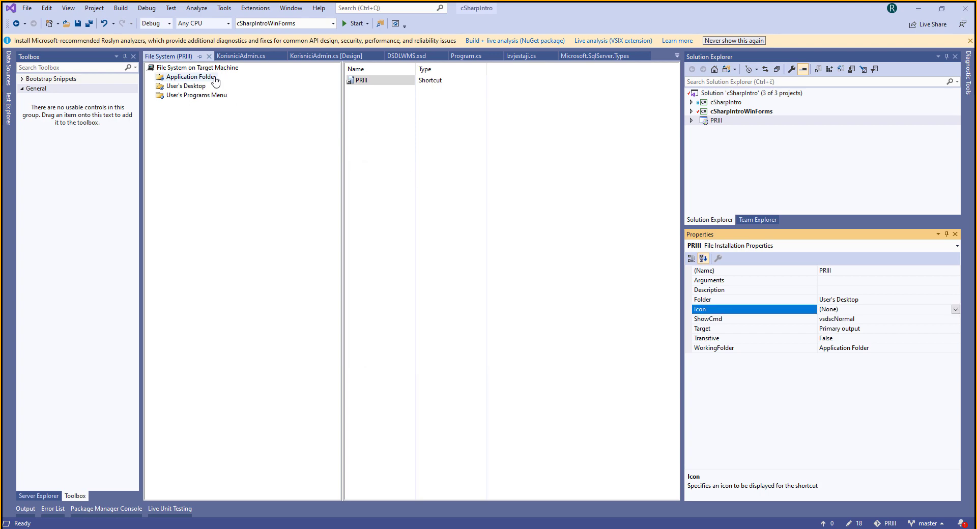
right_click(360, 321)
mouse_move(430, 326)
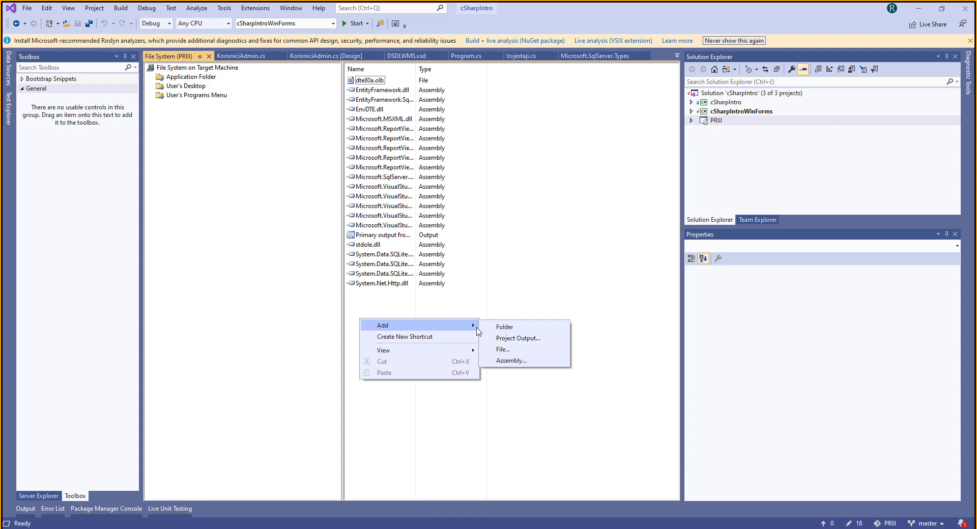
click(502, 353)
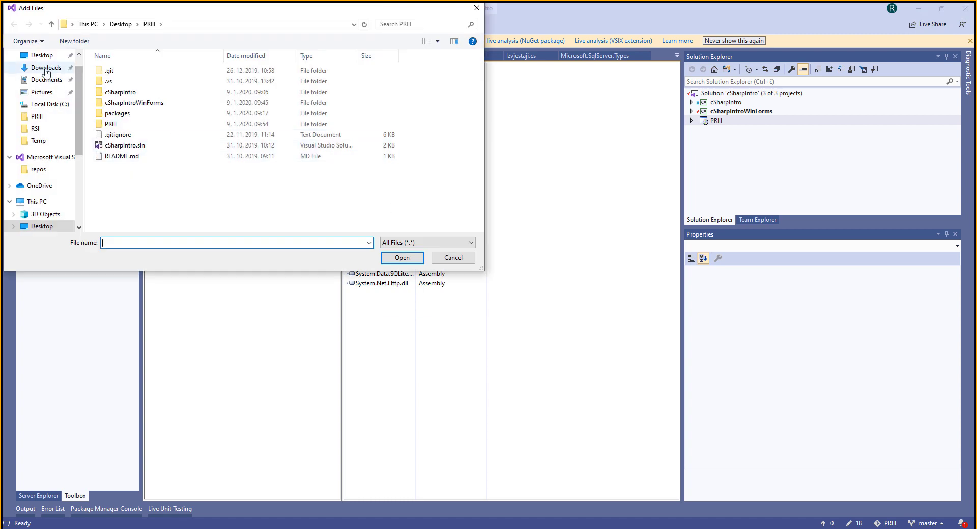
click(41, 55)
double_click(287, 81)
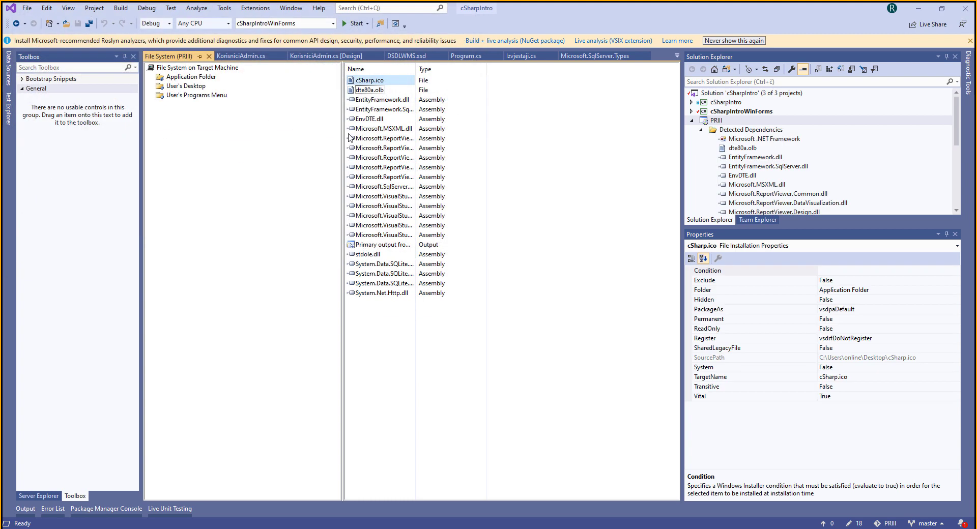
- Set the icon of the PRIII shortcut in the User's Desktop folder to cSharp.ico from the Application Folder
click(177, 80)
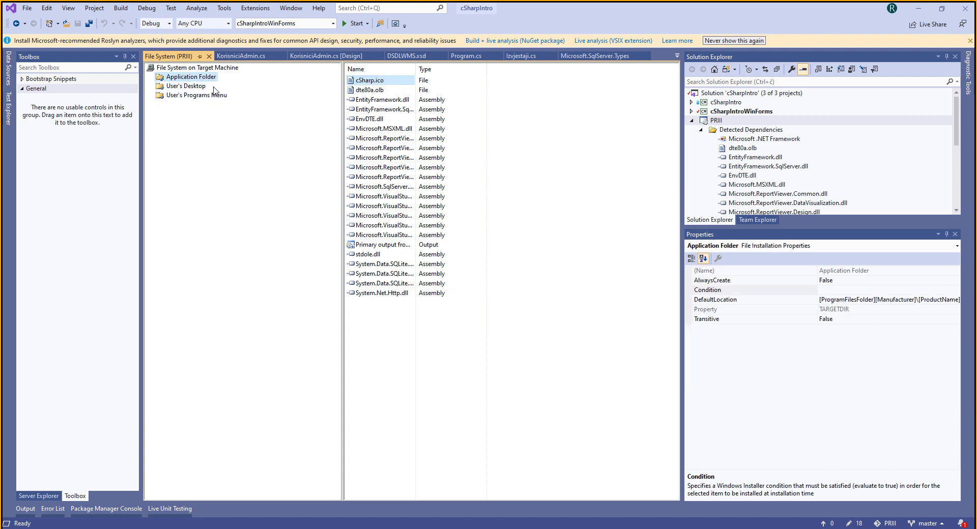
click(211, 87)
click(360, 81)
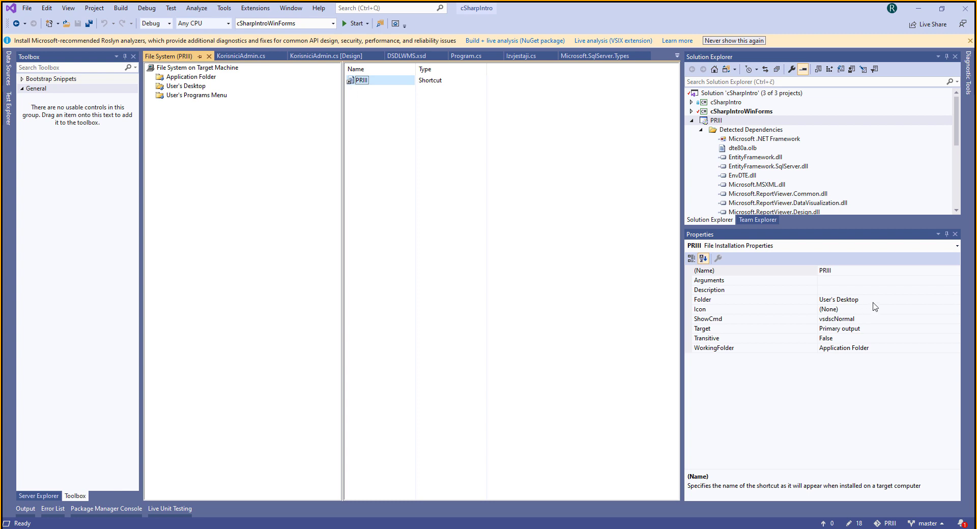
click(873, 308)
click(874, 308)
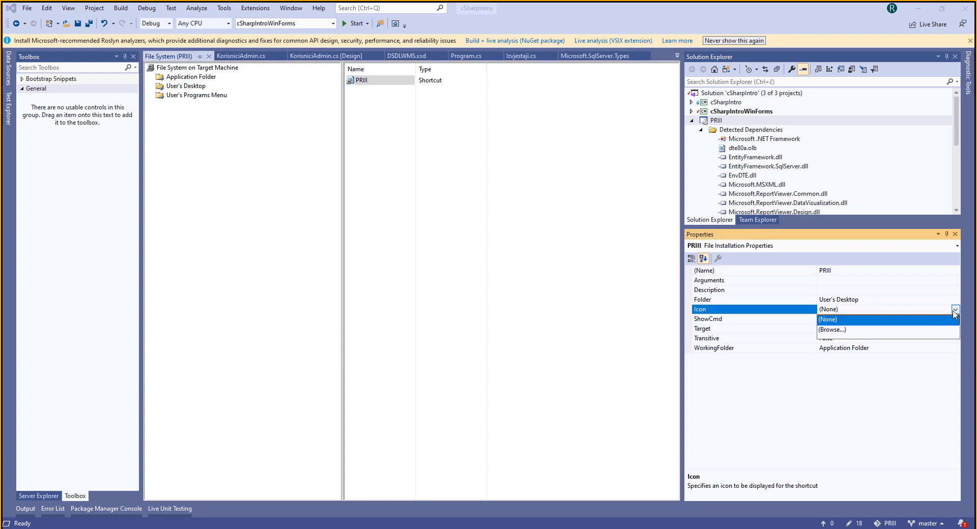
click(841, 332)
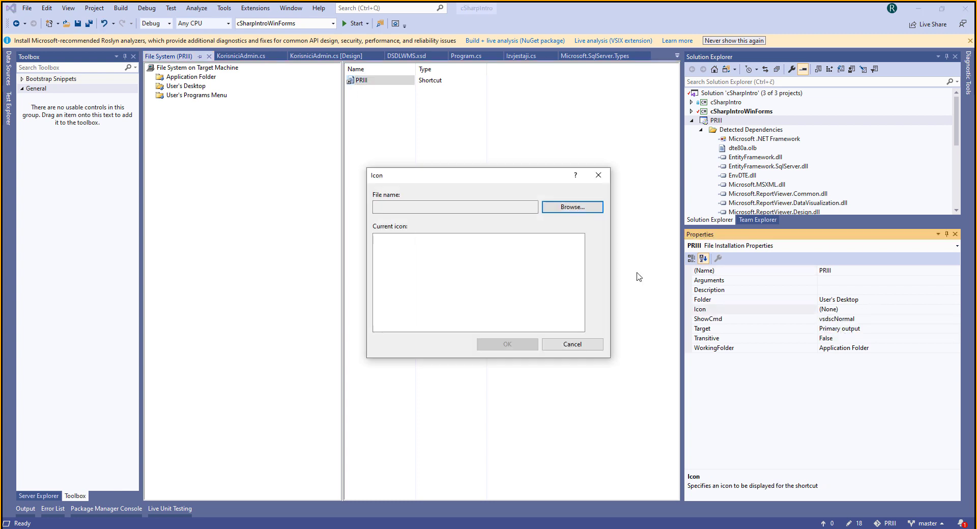
click(570, 207)
double_click(416, 211)
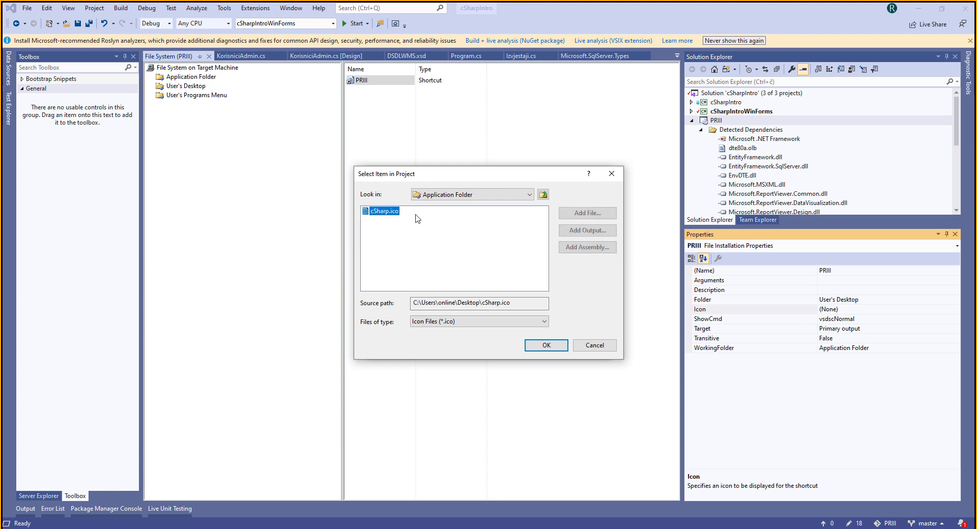
double_click(394, 212)
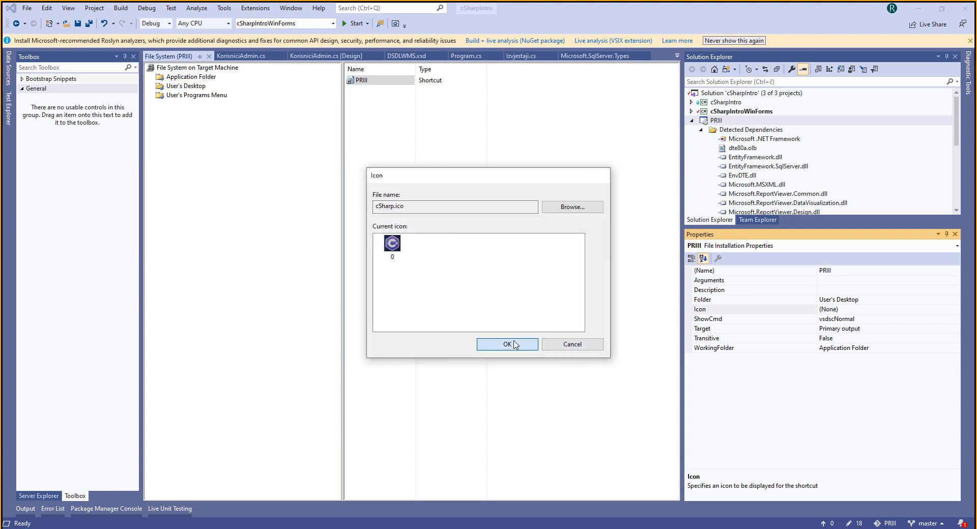
click(508, 345)
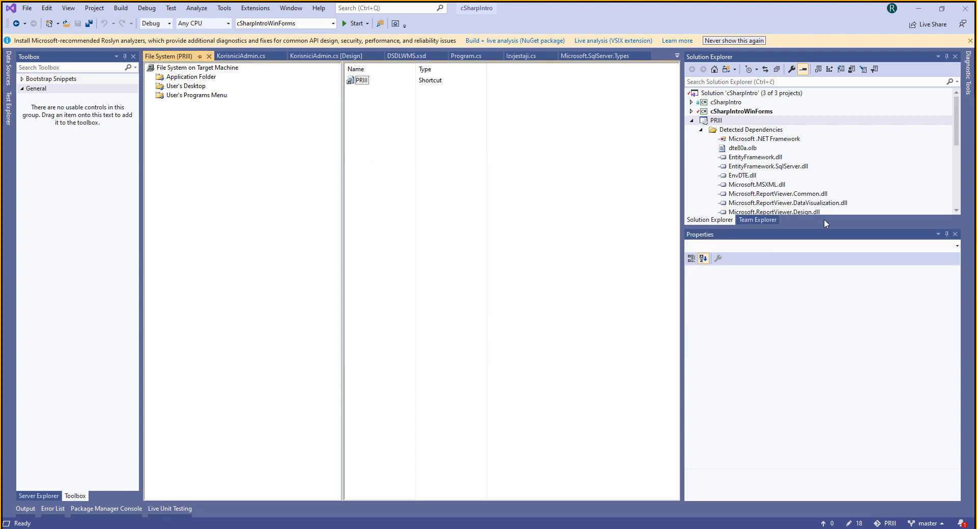
- Give the solution tree more height to show all PRIII items, and build the PRIII setup project
drag(829, 228, 822, 393)
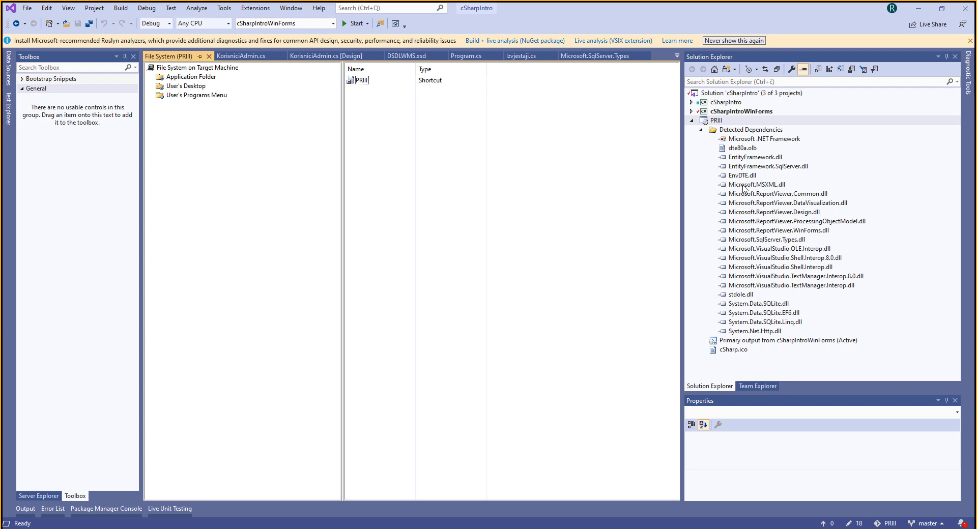
right_click(711, 121)
click(732, 130)
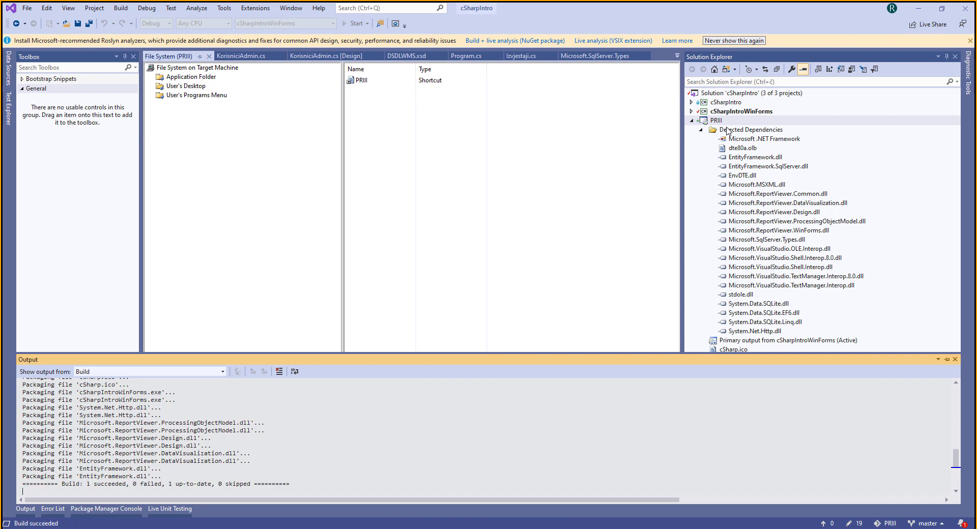
- Try to install PRIII for the current account only in C:\Program Files (x86)\FIT\PRIII\, and close the setup wizard
click(726, 122)
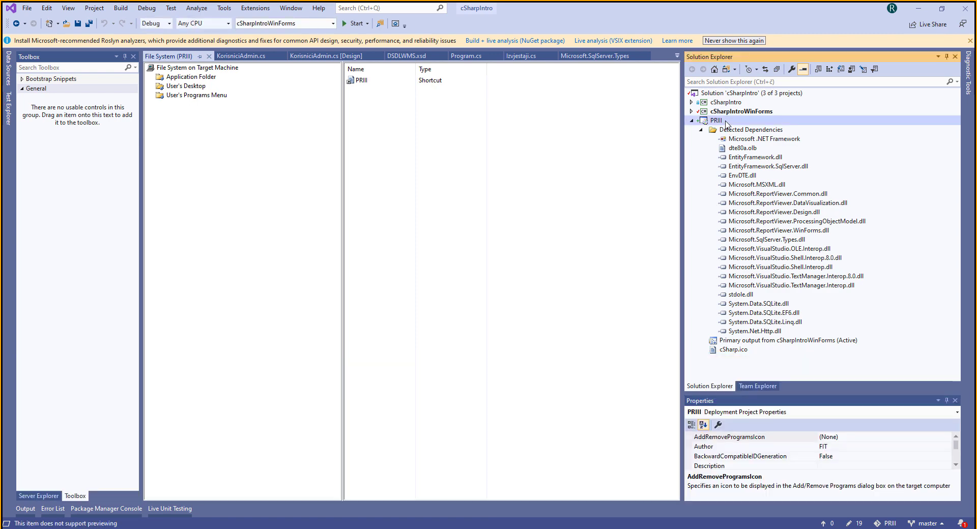
right_click(726, 122)
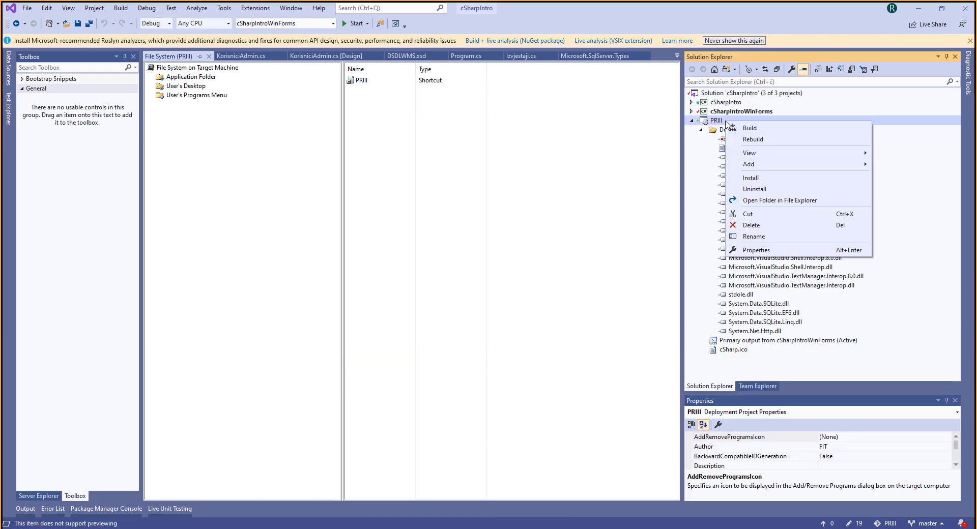
click(750, 178)
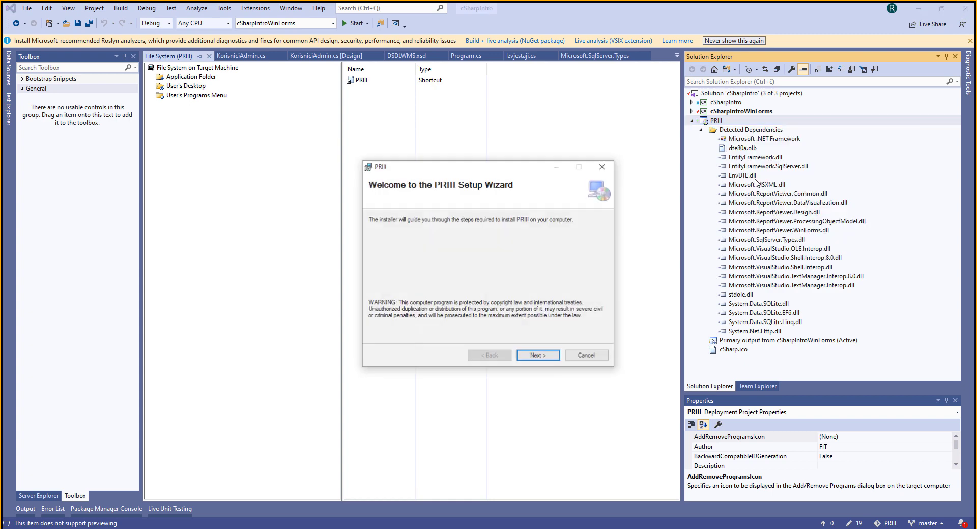
click(537, 357)
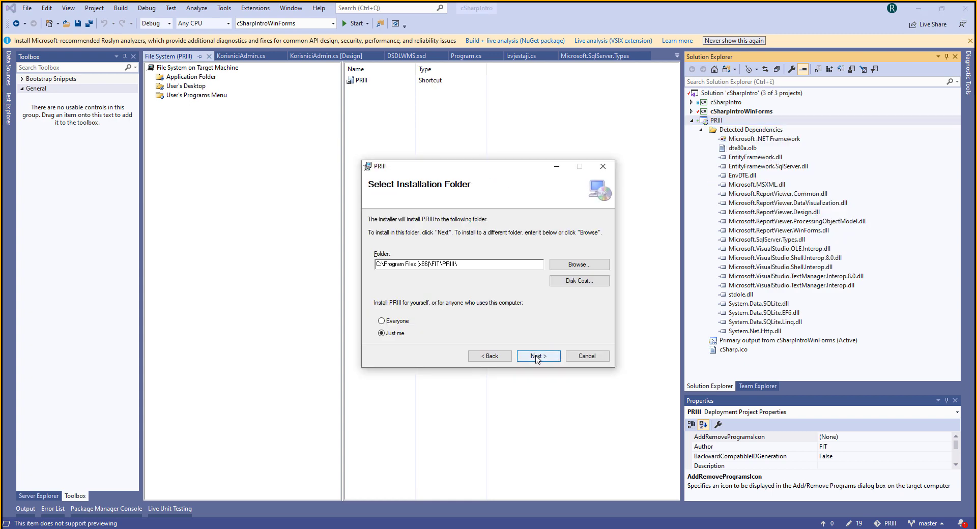
click(537, 356)
click(541, 356)
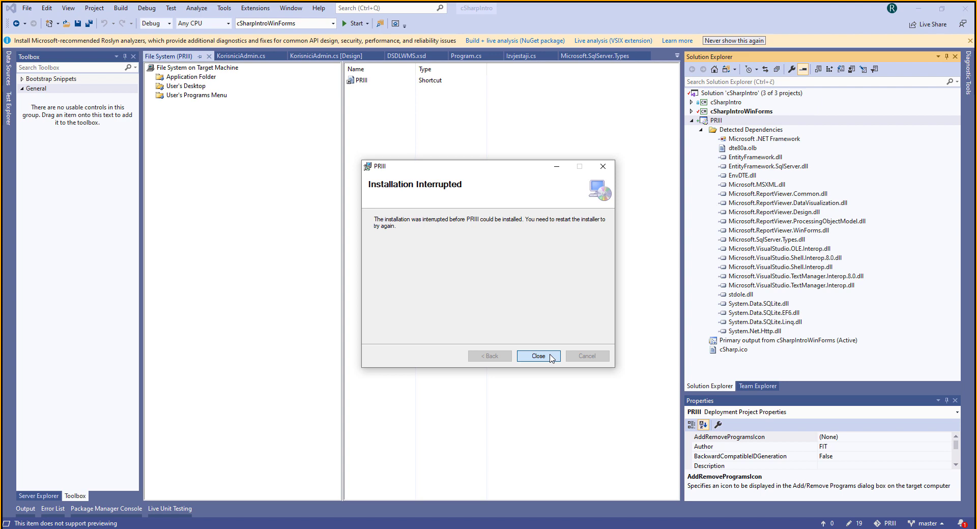
click(550, 358)
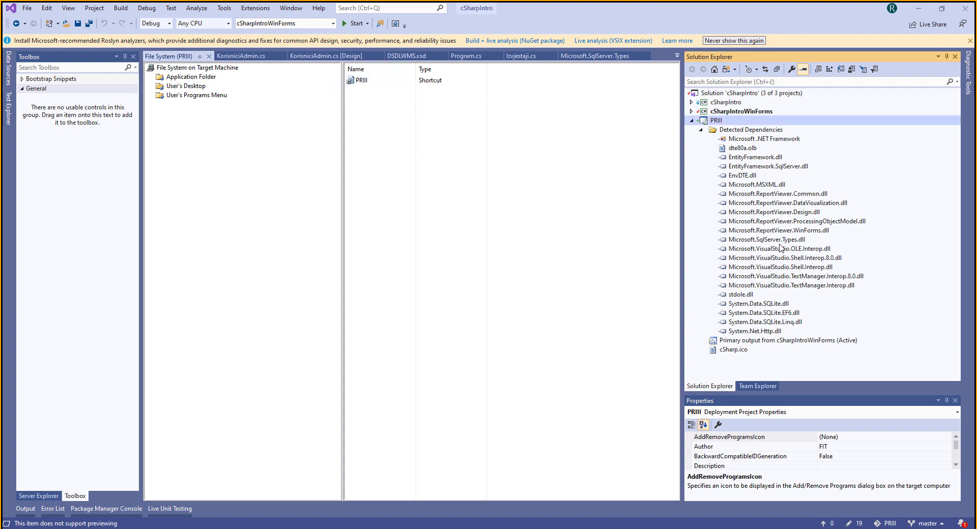
- Open the PRIII project folder in File Explorer, view the installer files in its Debug folder, and close the window
right_click(719, 122)
click(778, 202)
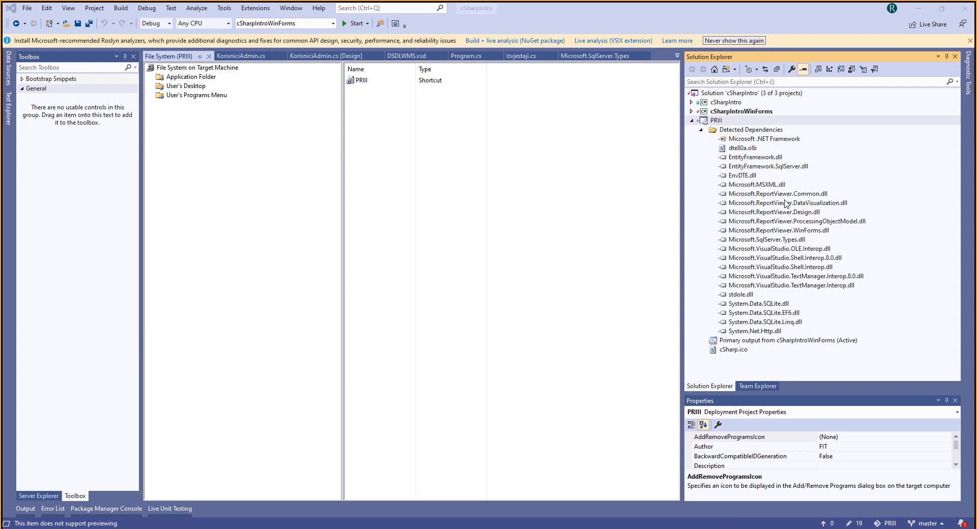
drag(684, 203, 663, 229)
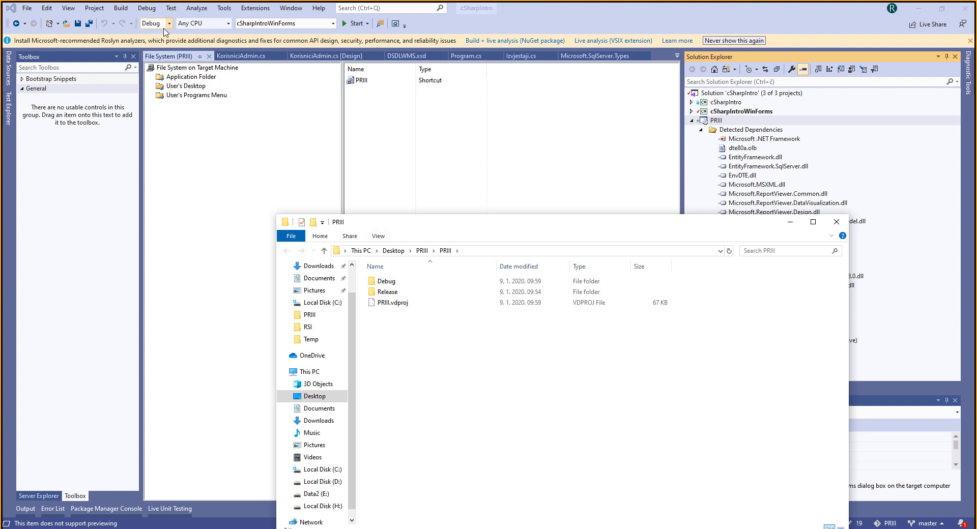
double_click(388, 283)
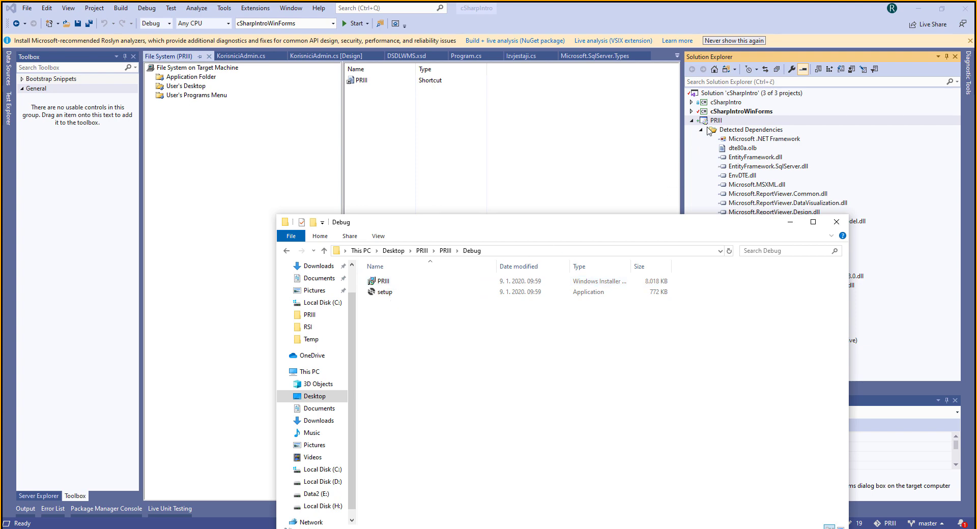
click(836, 222)
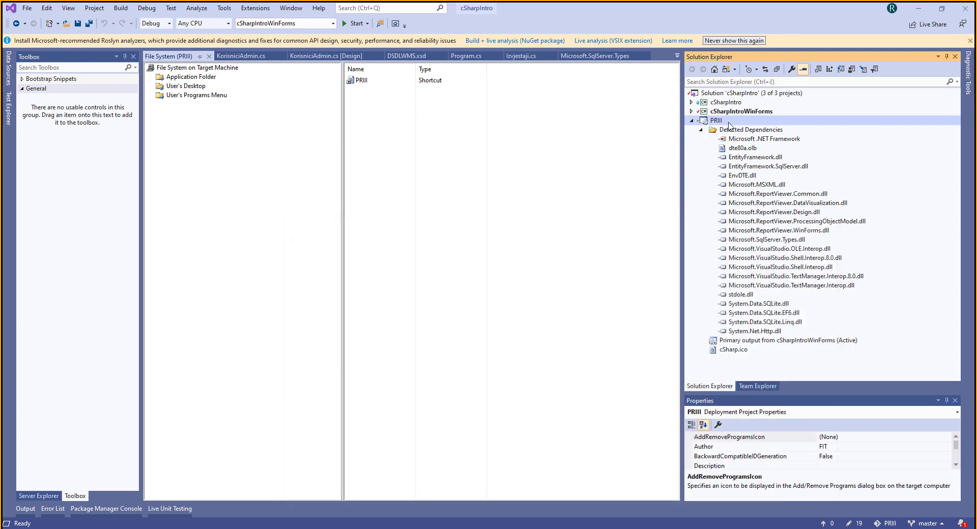
- Collapse the PRIII project in the solution tree and expand the cSharpIntroWinForms project to show its contents
right_click(728, 122)
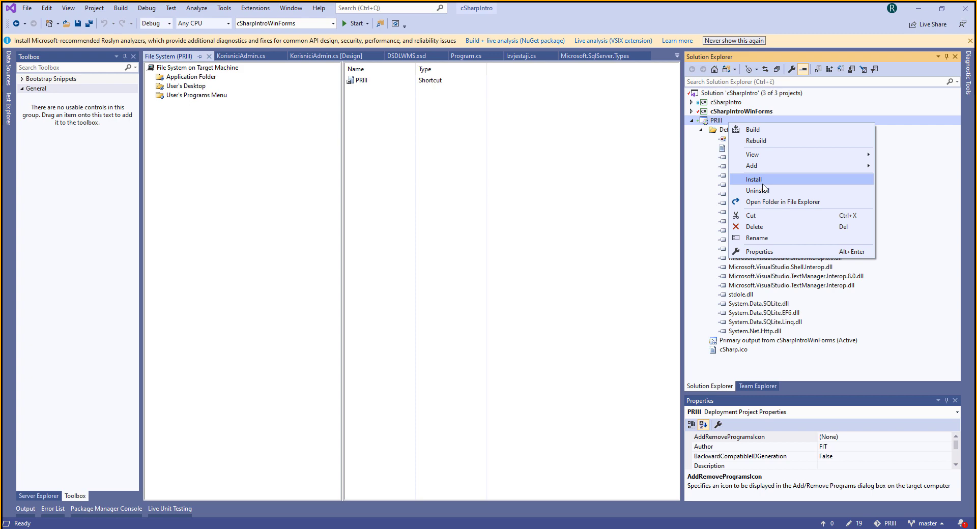
click(692, 121)
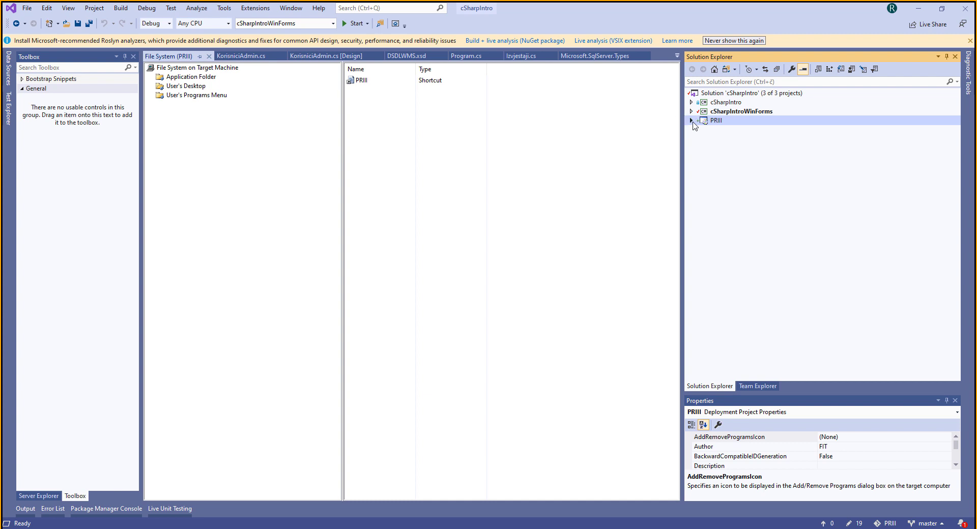
double_click(718, 113)
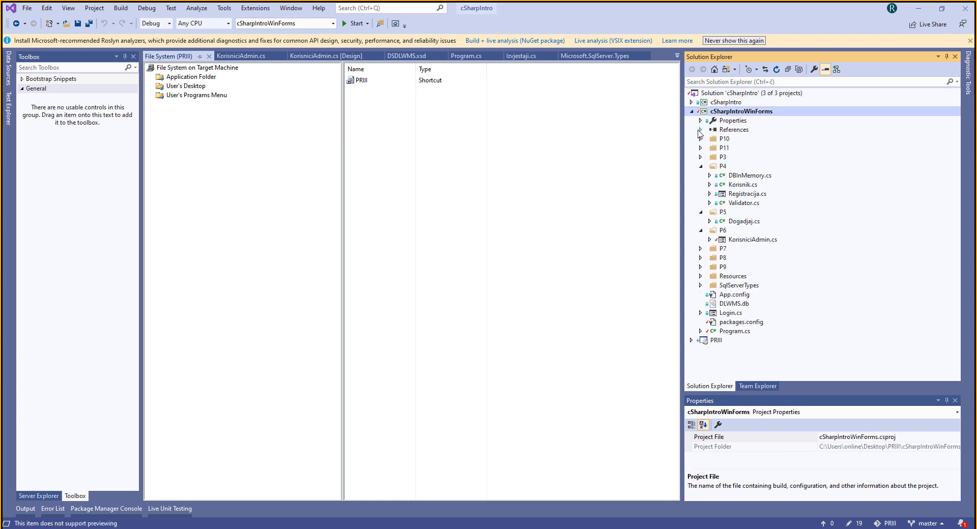